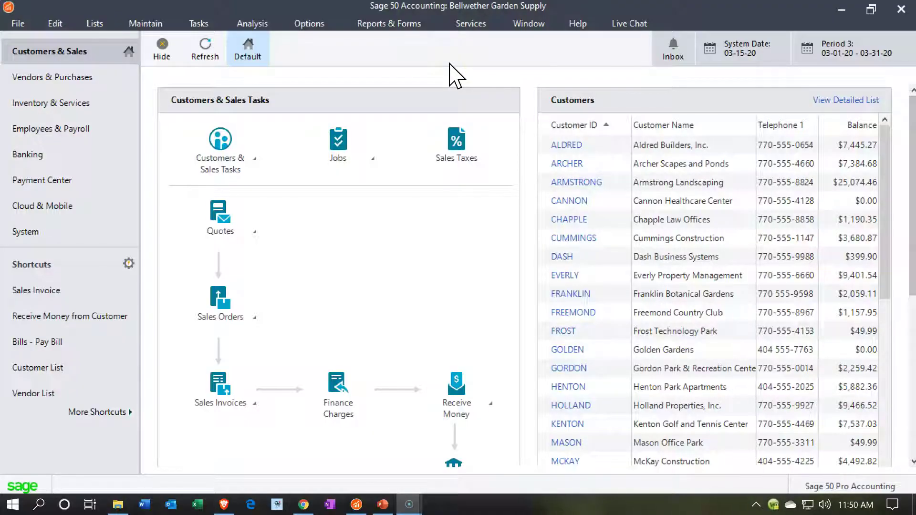
Step: Open the list of financial statement reports
{"action": "left_click", "coordinate": [70, 62]}
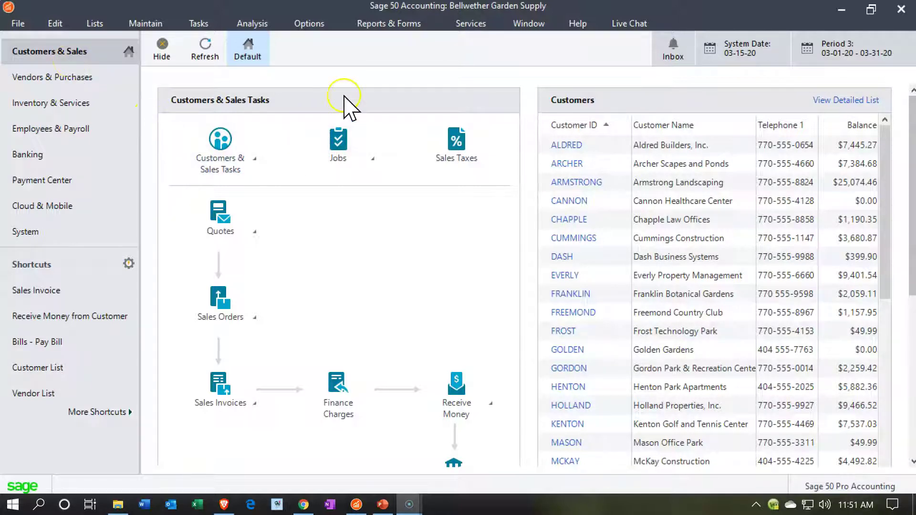
{"action": "left_click", "coordinate": [373, 29]}
{"action": "left_click", "coordinate": [374, 29]}
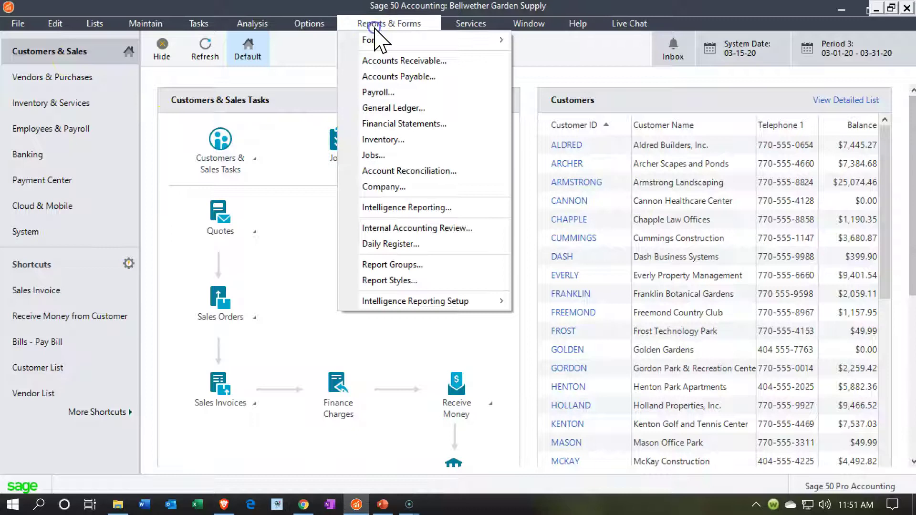
{"action": "left_click", "coordinate": [397, 124]}
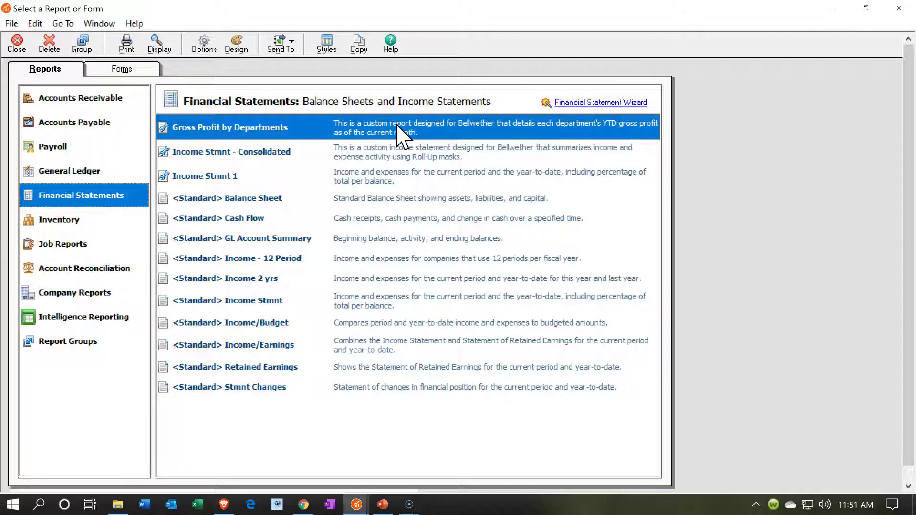
Step: Open the options of the <Standard> Income Stmnt report from the financial statements list
{"action": "left_click", "coordinate": [317, 205]}
{"action": "left_click", "coordinate": [281, 305]}
{"action": "left_click", "coordinate": [276, 357]}
{"action": "left_click", "coordinate": [247, 304]}
{"action": "left_click", "coordinate": [248, 303]}
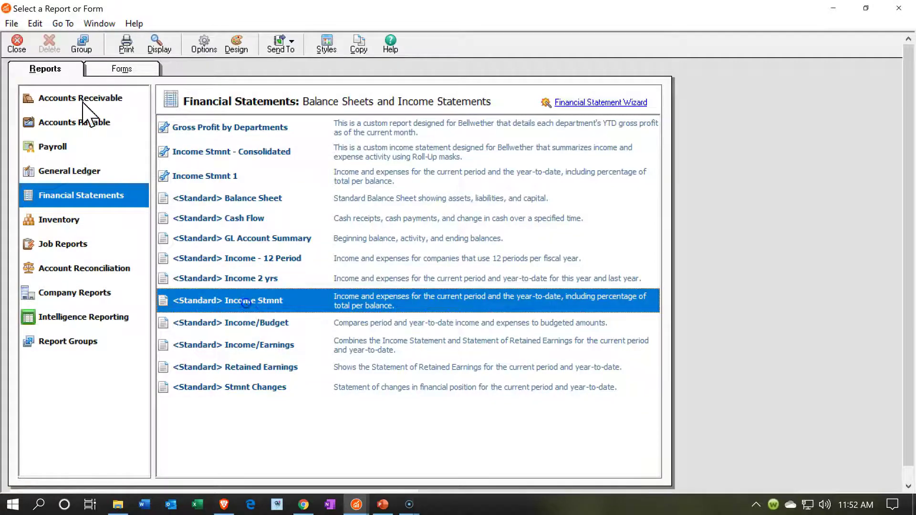
{"action": "double_click", "coordinate": [247, 303]}
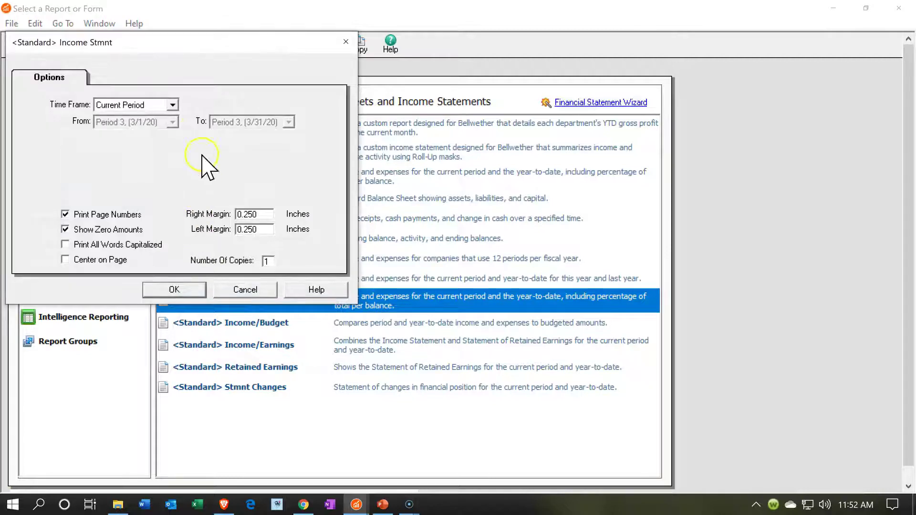
Step: Display the income statement for the current period without page numbers or zero amounts, and maximize the report window
{"action": "left_click", "coordinate": [172, 105]}
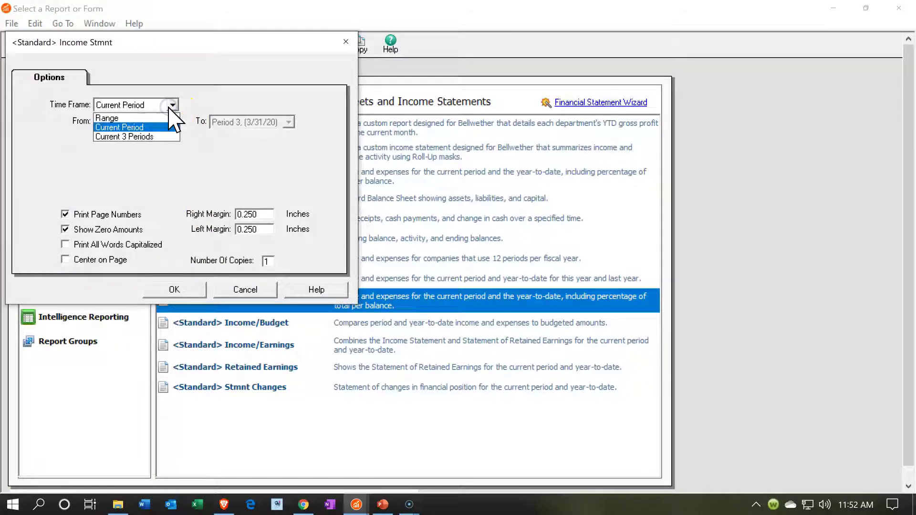
{"action": "left_click", "coordinate": [170, 107]}
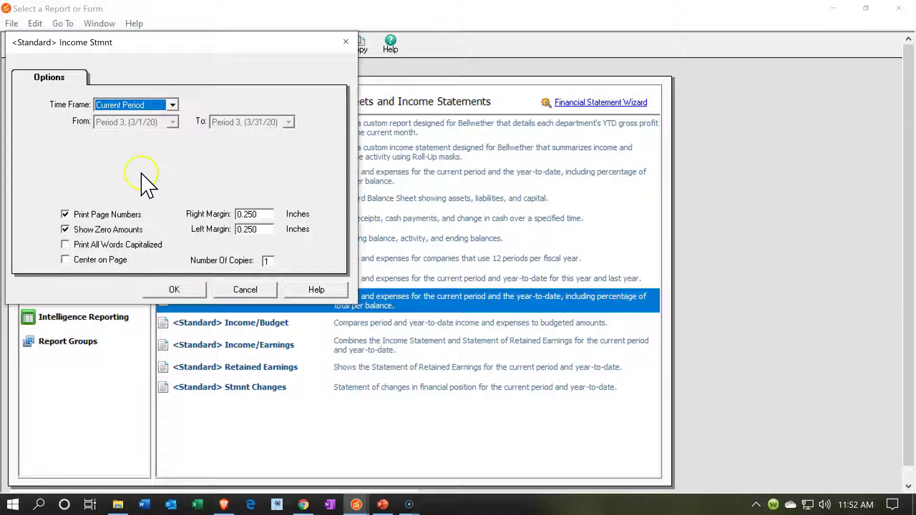
{"action": "left_click", "coordinate": [65, 215]}
{"action": "left_click", "coordinate": [64, 228]}
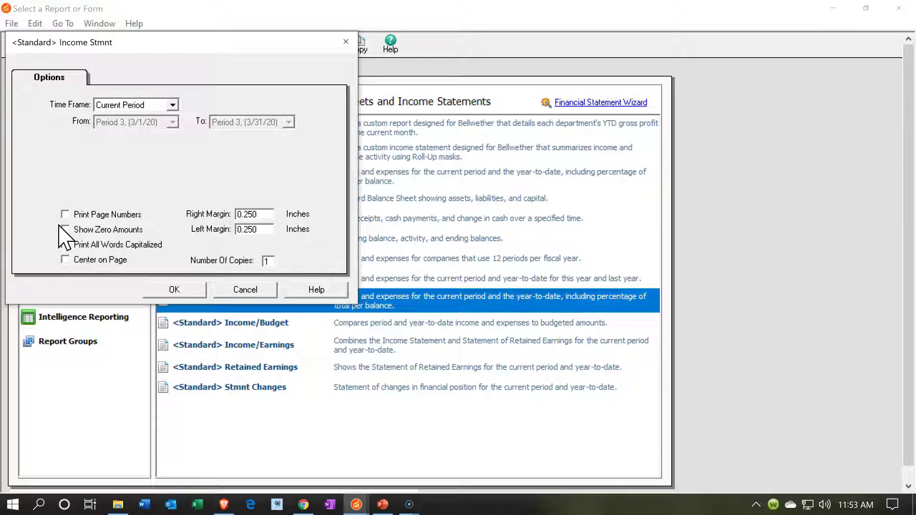
{"action": "left_click", "coordinate": [58, 247]}
{"action": "left_click", "coordinate": [118, 264]}
{"action": "left_click", "coordinate": [198, 288]}
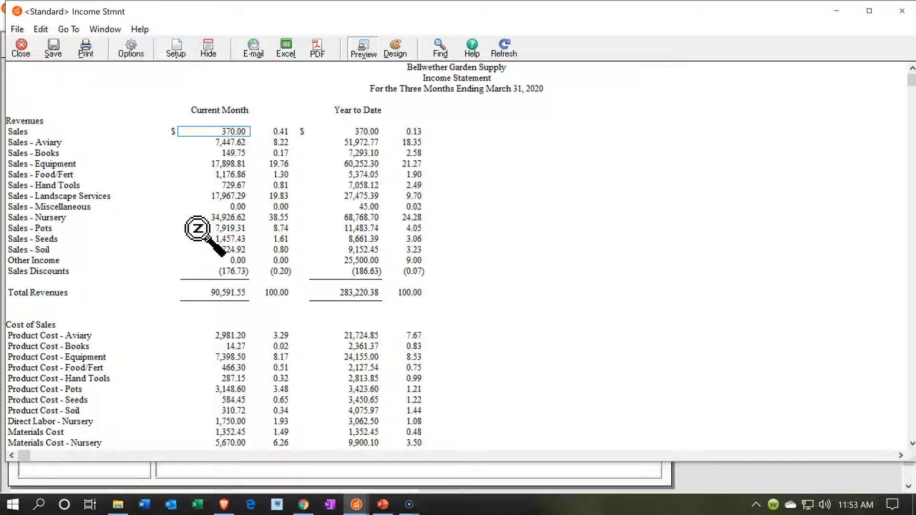
{"action": "left_click", "coordinate": [876, 4]}
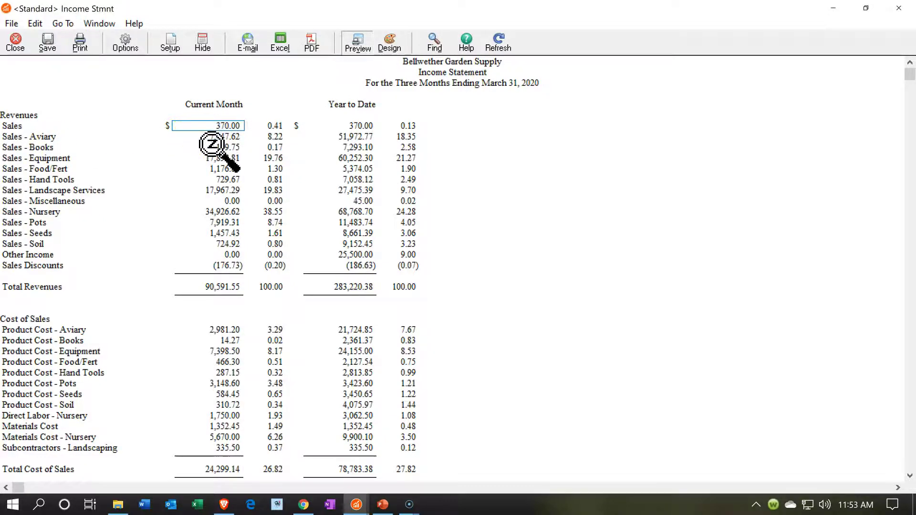
Step: Switch to Calculator and divide the current month's Sales - Aviary amount, 7447.62, by total revenues, 90591.55, then close Calculator
{"action": "left_click", "coordinate": [211, 169]}
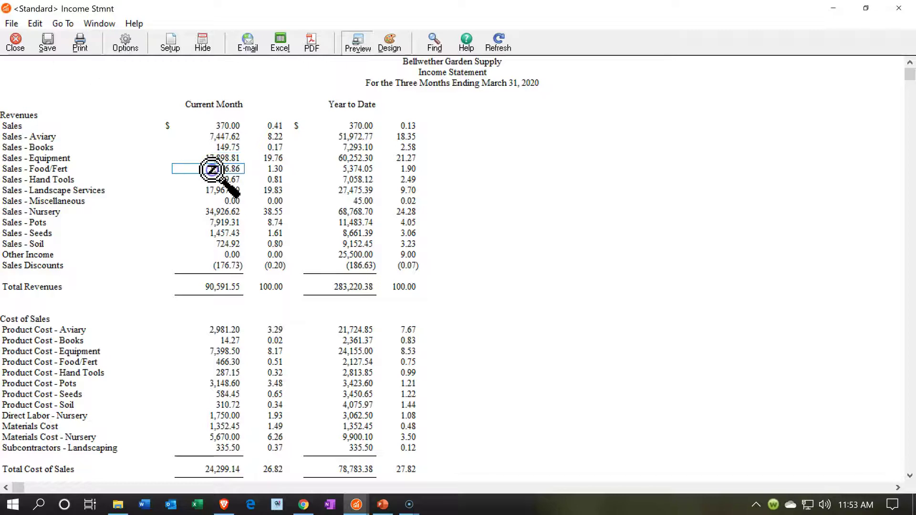
{"action": "left_click", "coordinate": [212, 289]}
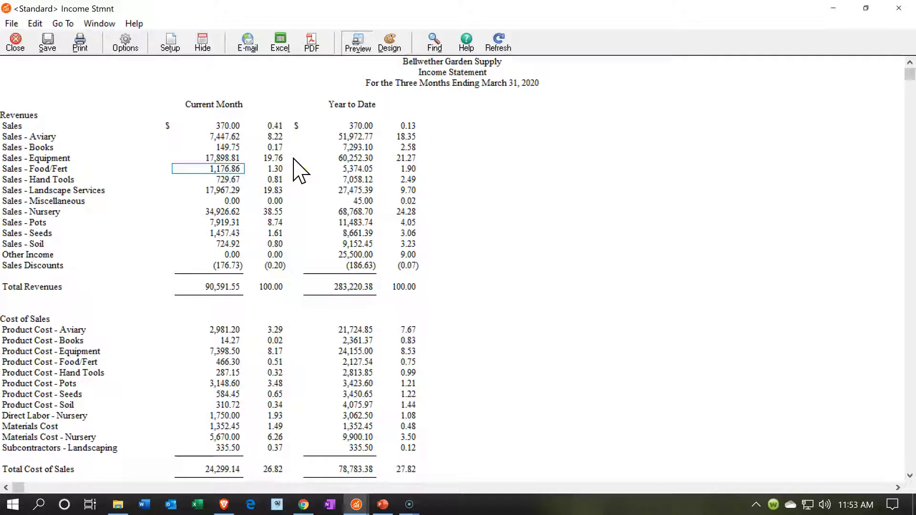
{"action": "key", "text": "XF86Calculator"}
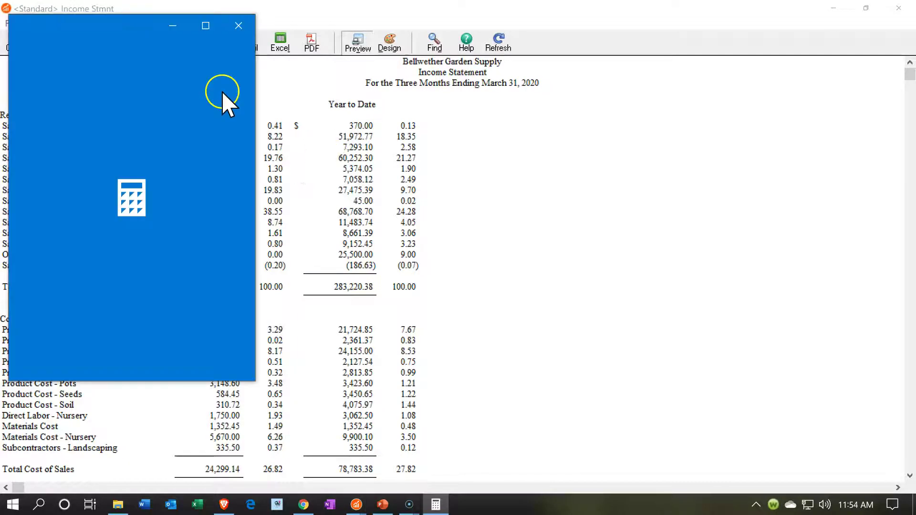
{"action": "left_click_drag", "start_coordinate": [116, 24], "coordinate": [498, 44]}
{"action": "left_click", "coordinate": [537, 134]}
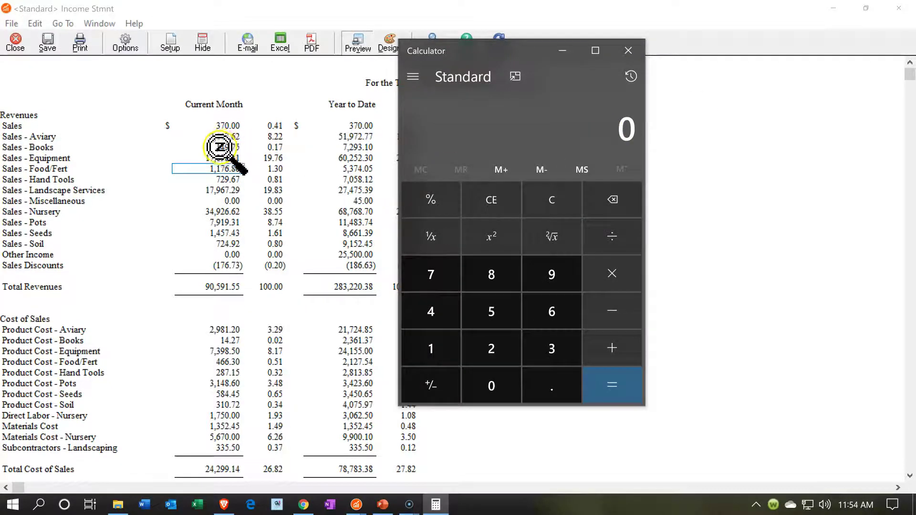
{"action": "type", "text": "7,447"}
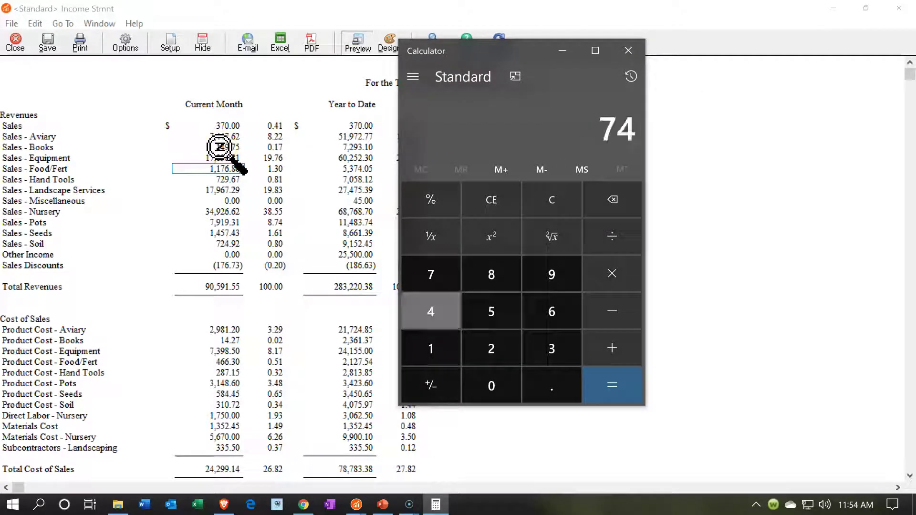
{"action": "type", "text": ".62"}
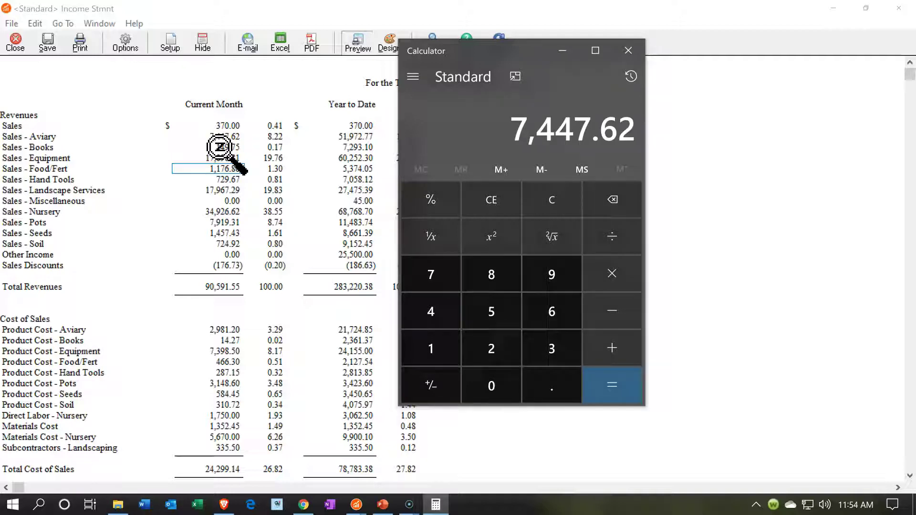
{"action": "key", "text": "slash"}
{"action": "type", "text": "90"}
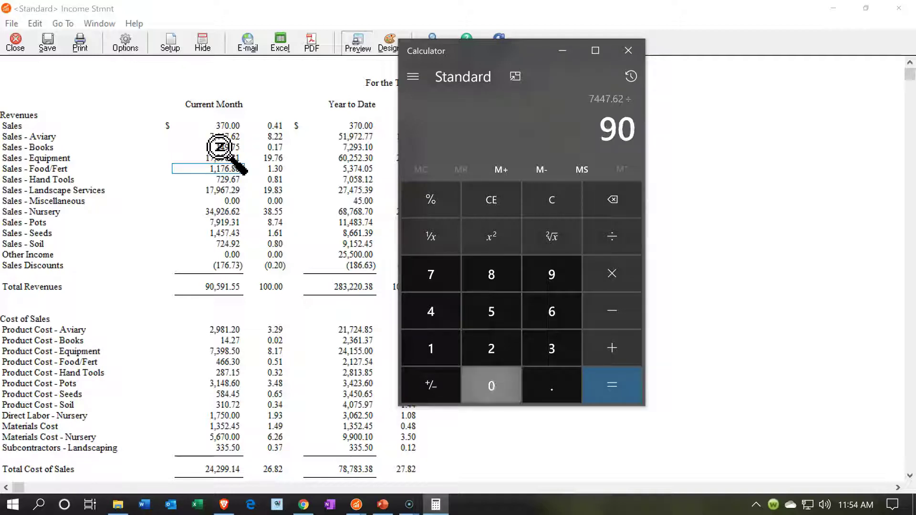
{"action": "type", "text": "591.55"}
{"action": "key", "text": "Return"}
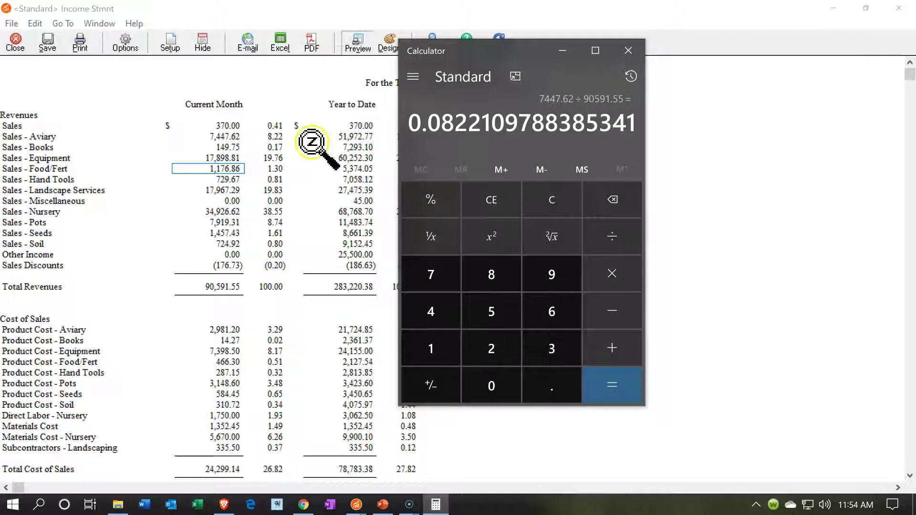
{"action": "left_click", "coordinate": [629, 52]}
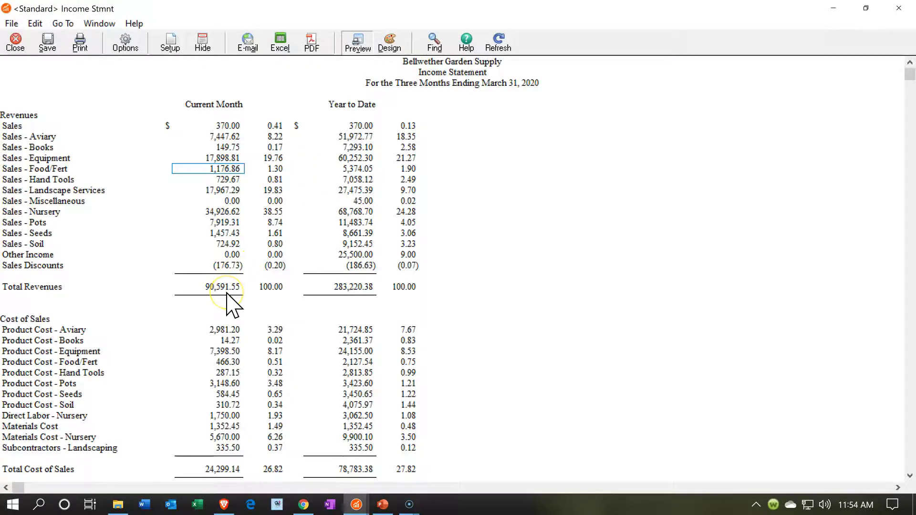
Step: Examine the cost of sales lines, their total and the gross profit in the income statement's current month column
{"action": "scroll", "coordinate": [228, 305], "scroll_direction": "down", "scroll_amount": 5}
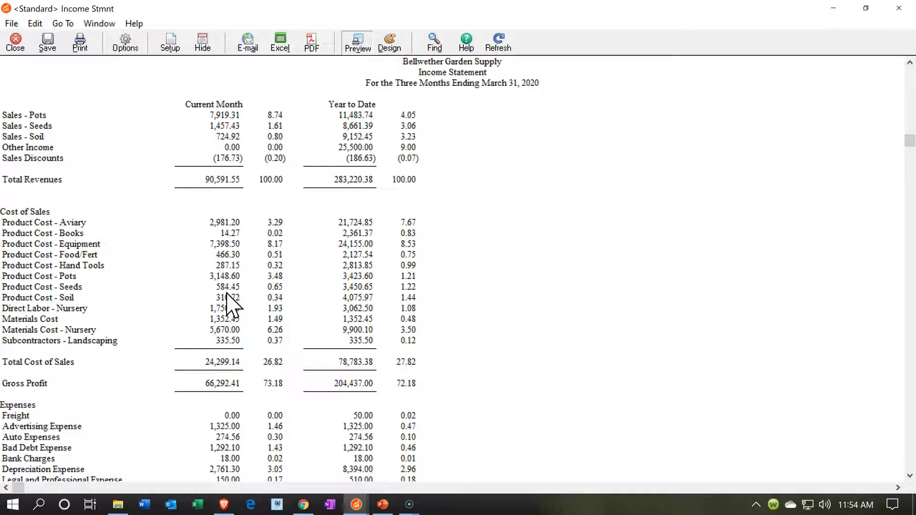
{"action": "left_click", "coordinate": [221, 220]}
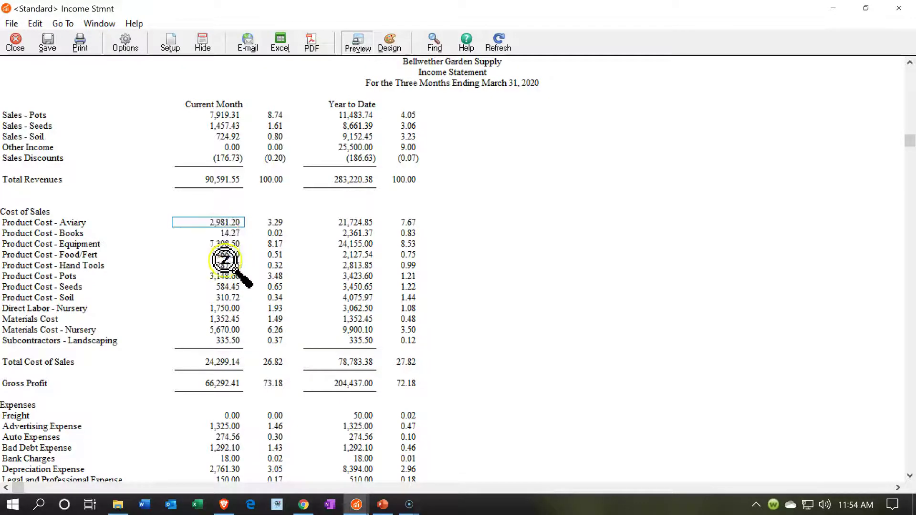
{"action": "left_click", "coordinate": [226, 361]}
{"action": "scroll", "coordinate": [225, 361], "scroll_direction": "down", "scroll_amount": 1}
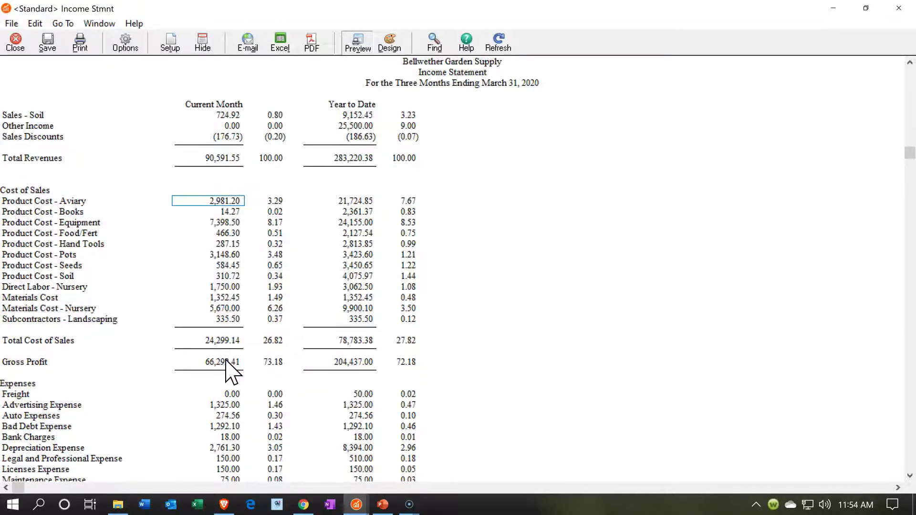
{"action": "left_click", "coordinate": [252, 162]}
{"action": "scroll", "coordinate": [261, 375], "scroll_direction": "down", "scroll_amount": 3}
{"action": "scroll", "coordinate": [79, 353], "scroll_direction": "down", "scroll_amount": 2}
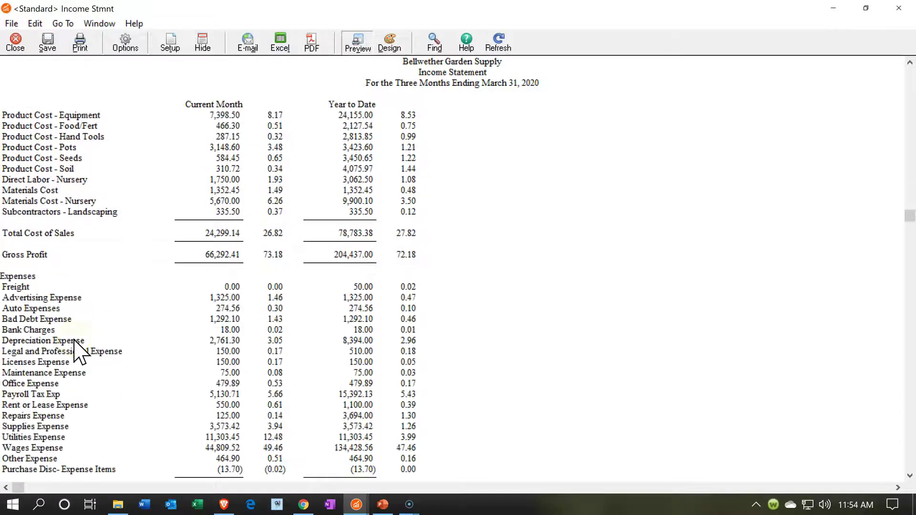
Step: Examine the expense lines, total expenses and net income at the end of the income statement
{"action": "scroll", "coordinate": [79, 354], "scroll_direction": "down", "scroll_amount": 1}
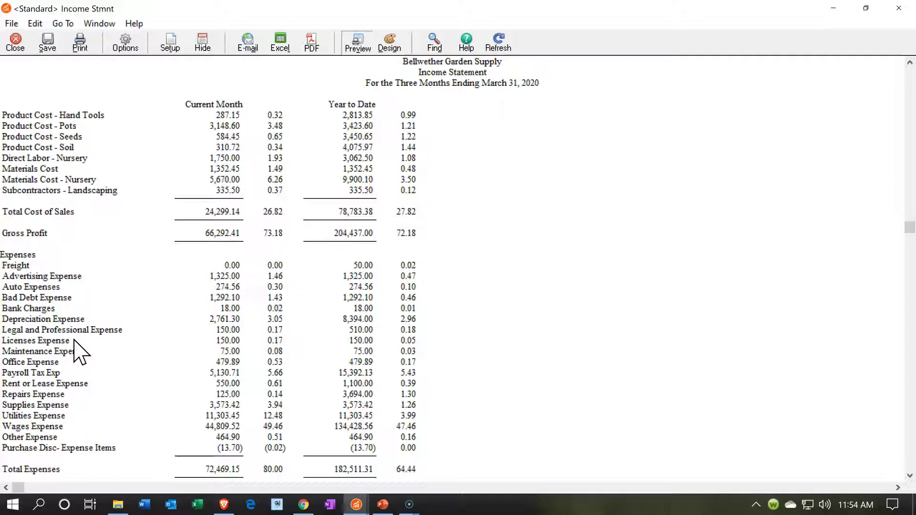
{"action": "scroll", "coordinate": [79, 348], "scroll_direction": "down", "scroll_amount": 1}
{"action": "left_click", "coordinate": [188, 455]}
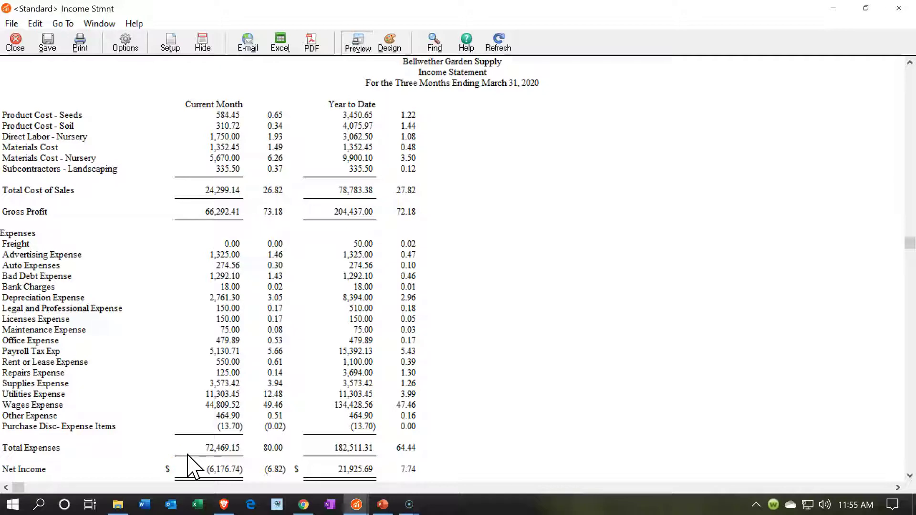
{"action": "left_click", "coordinate": [204, 236]}
{"action": "left_click", "coordinate": [193, 329]}
{"action": "left_click", "coordinate": [194, 445]}
{"action": "left_click", "coordinate": [318, 466]}
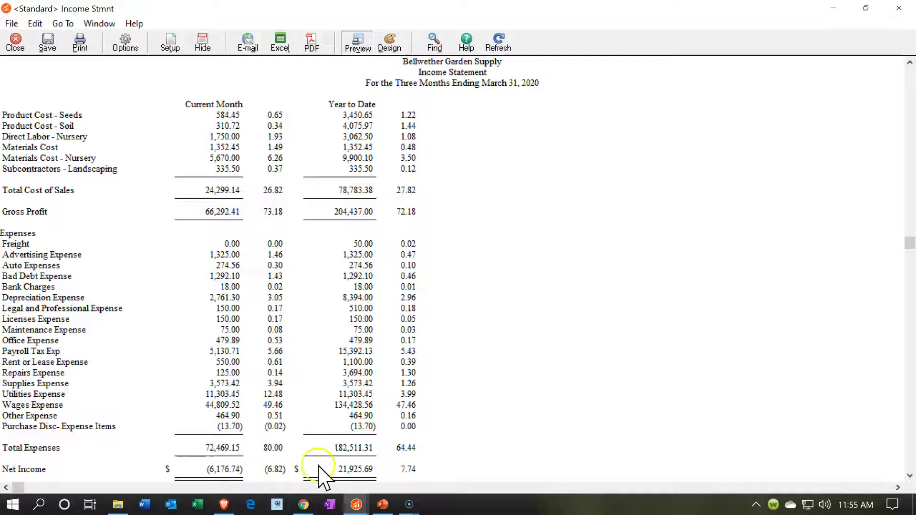
{"action": "scroll", "coordinate": [318, 472], "scroll_direction": "down", "scroll_amount": 4}
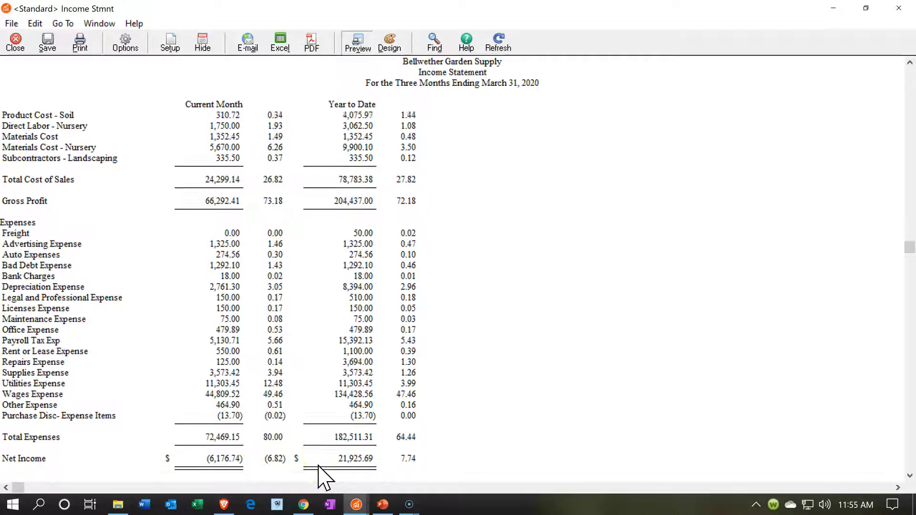
{"action": "left_click", "coordinate": [68, 447]}
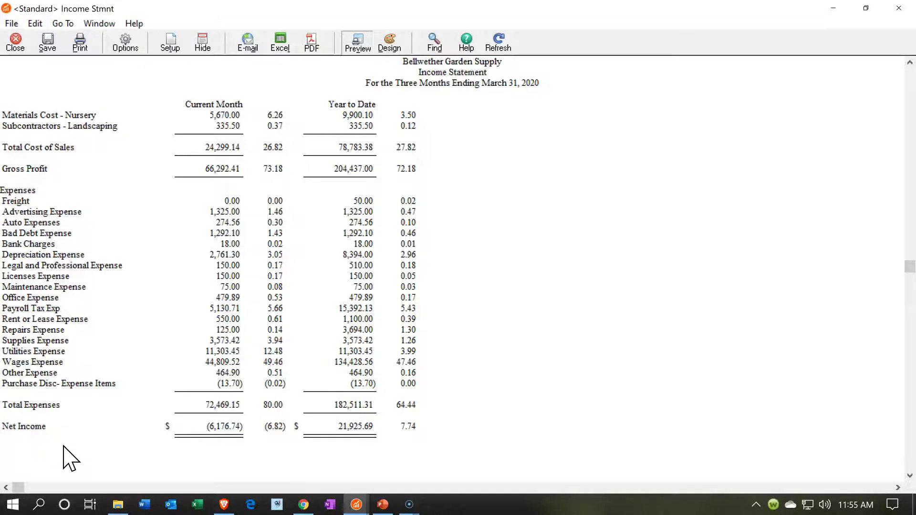
{"action": "scroll", "coordinate": [64, 447], "scroll_direction": "down", "scroll_amount": 2}
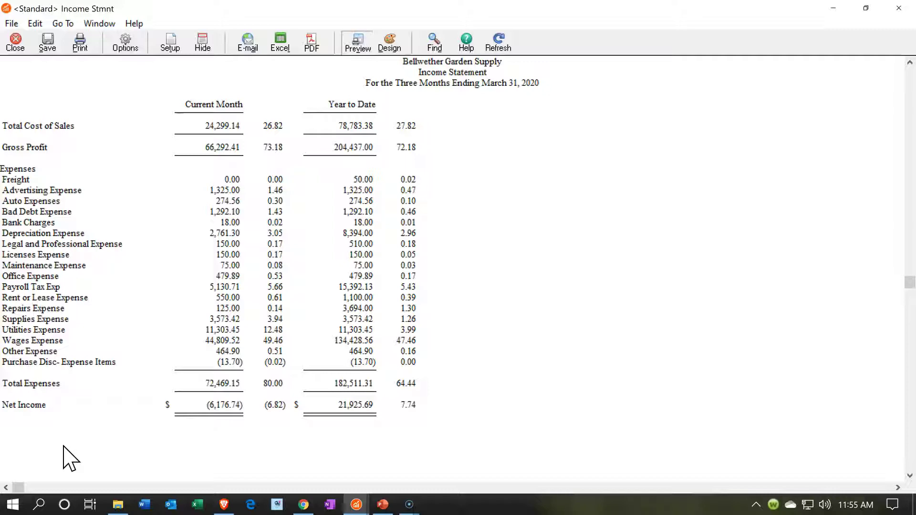
{"action": "left_click", "coordinate": [109, 419]}
Step: Review the income statement again from the three-month heading and revenues down to the year-to-date net income
{"action": "scroll", "coordinate": [112, 425], "scroll_direction": "up", "scroll_amount": 5}
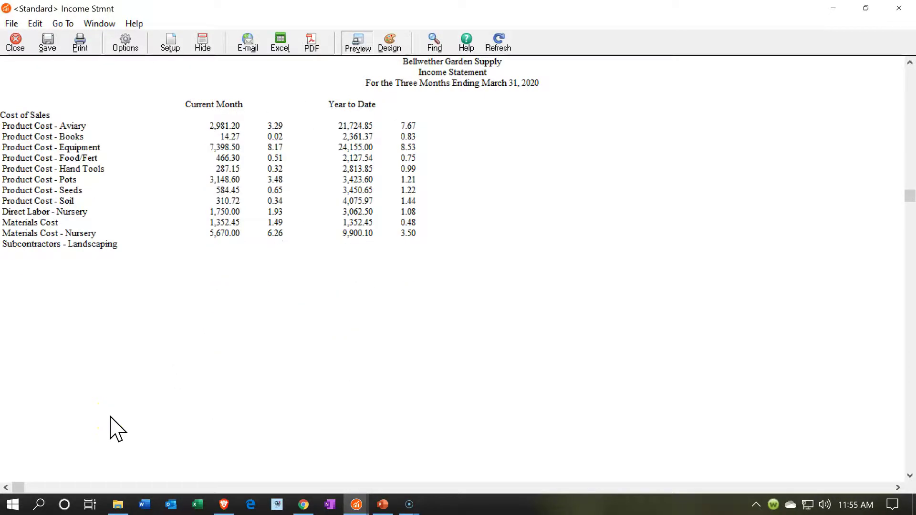
{"action": "scroll", "coordinate": [109, 429], "scroll_direction": "up", "scroll_amount": 6}
{"action": "left_click", "coordinate": [494, 106]}
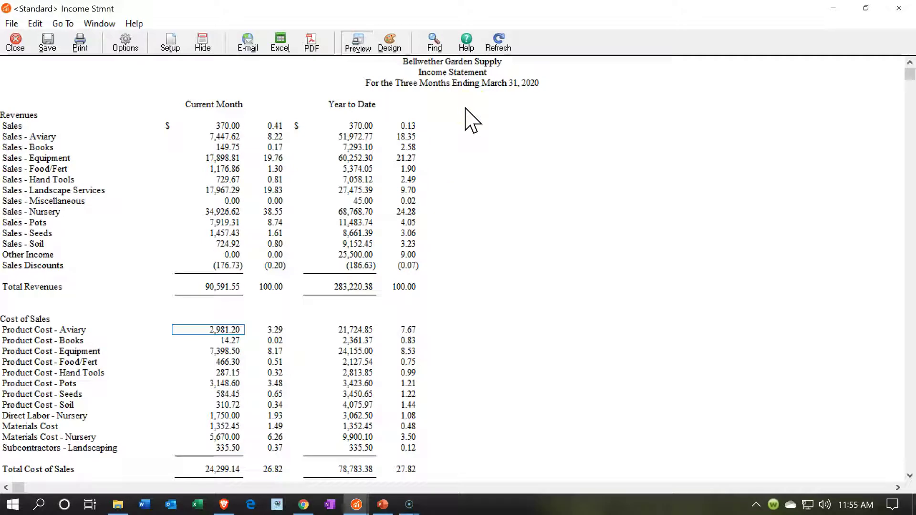
{"action": "left_click", "coordinate": [428, 103]}
{"action": "scroll", "coordinate": [327, 294], "scroll_direction": "down", "scroll_amount": 6}
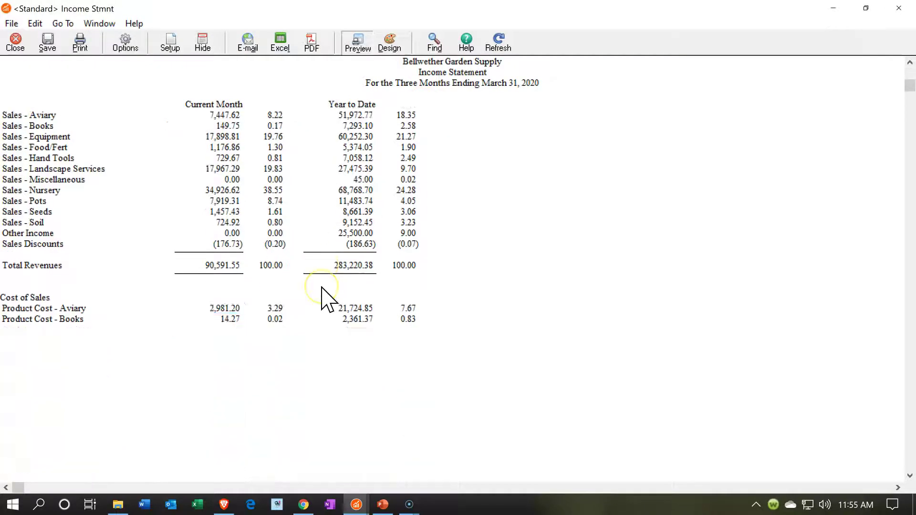
{"action": "scroll", "coordinate": [322, 288], "scroll_direction": "down", "scroll_amount": 2}
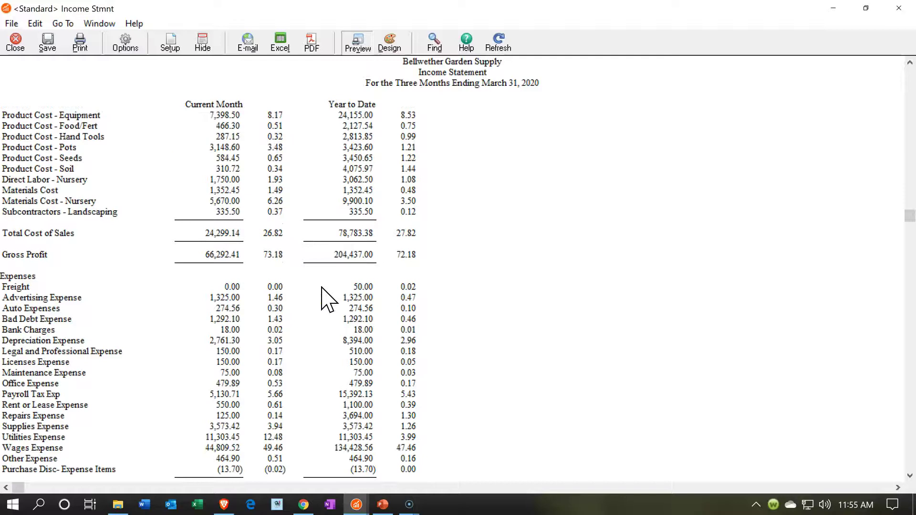
{"action": "scroll", "coordinate": [322, 288], "scroll_direction": "down", "scroll_amount": 5}
{"action": "left_click", "coordinate": [351, 424]}
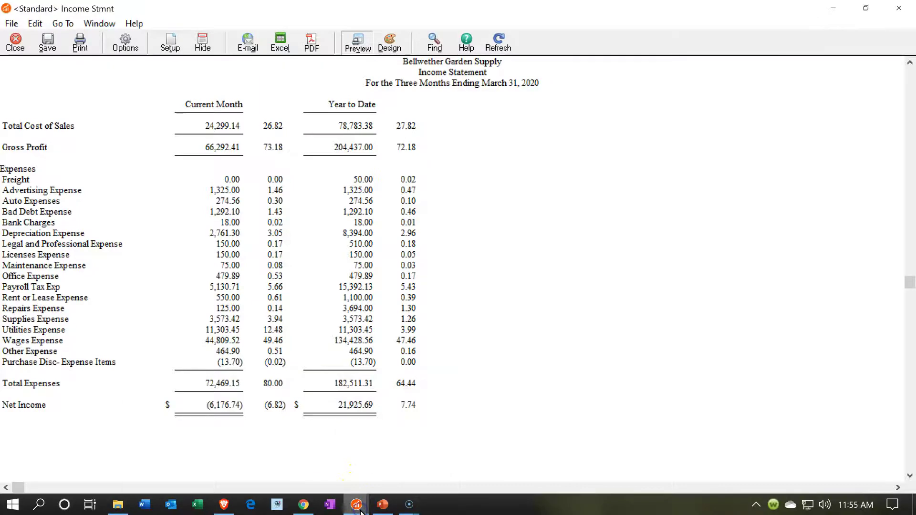
Step: Return to the Select a Report or Form window with the financial statements list
{"action": "mouse_move", "coordinate": [361, 510]}
{"action": "left_click", "coordinate": [350, 472]}
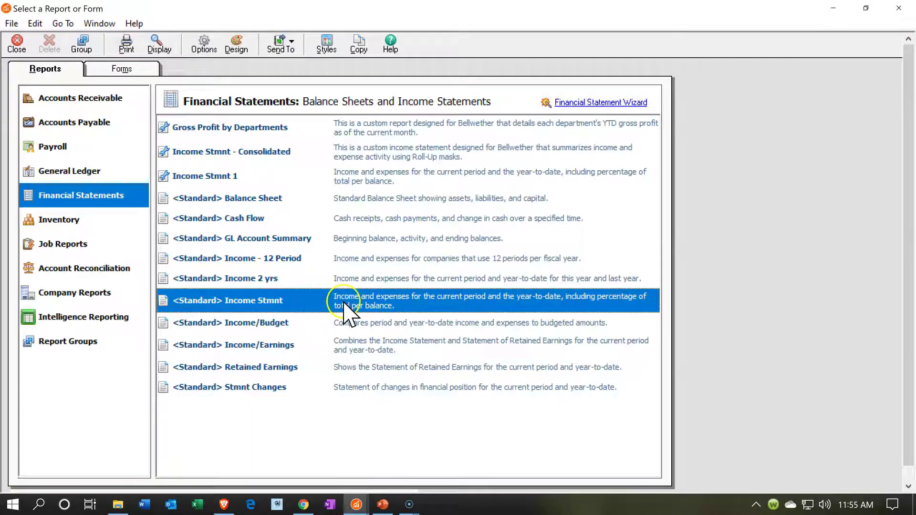
Step: Display the standard balance sheet for the current period and review it from current assets down to total liabilities and capital
{"action": "double_click", "coordinate": [248, 199]}
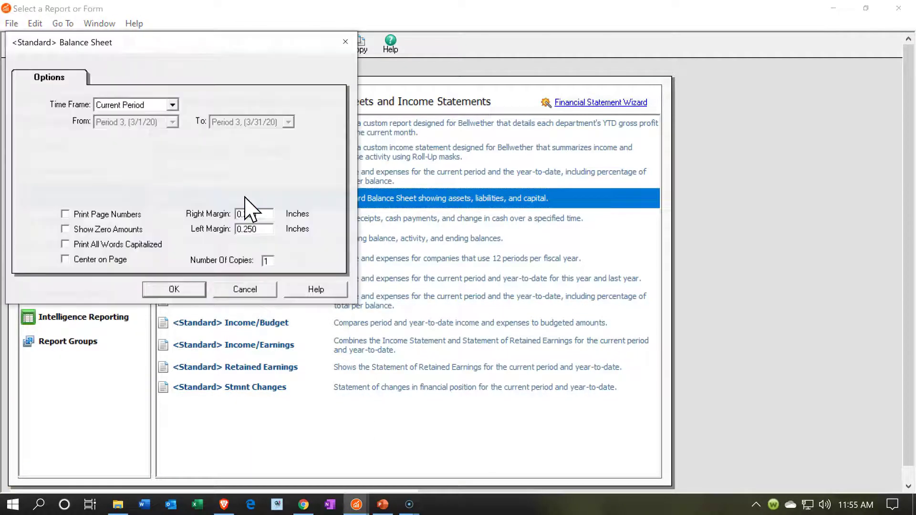
{"action": "left_click", "coordinate": [170, 297]}
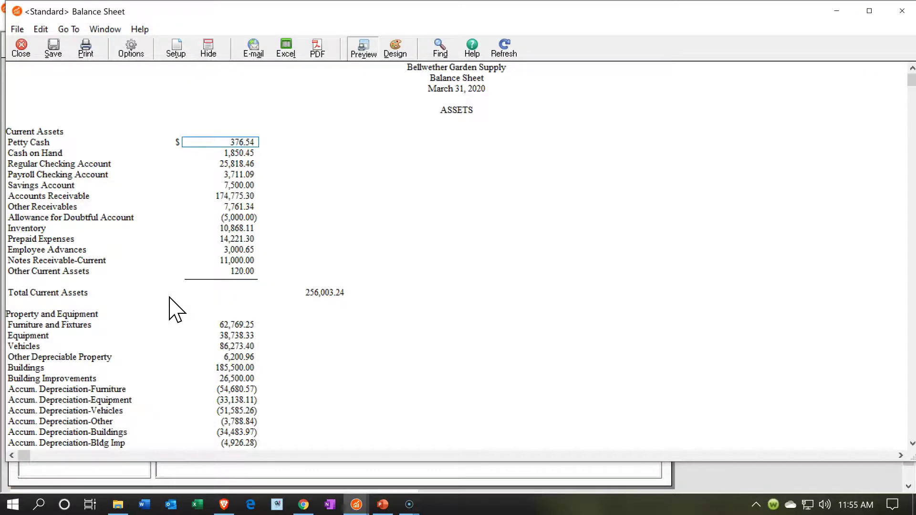
{"action": "scroll", "coordinate": [170, 298], "scroll_direction": "down", "scroll_amount": 13}
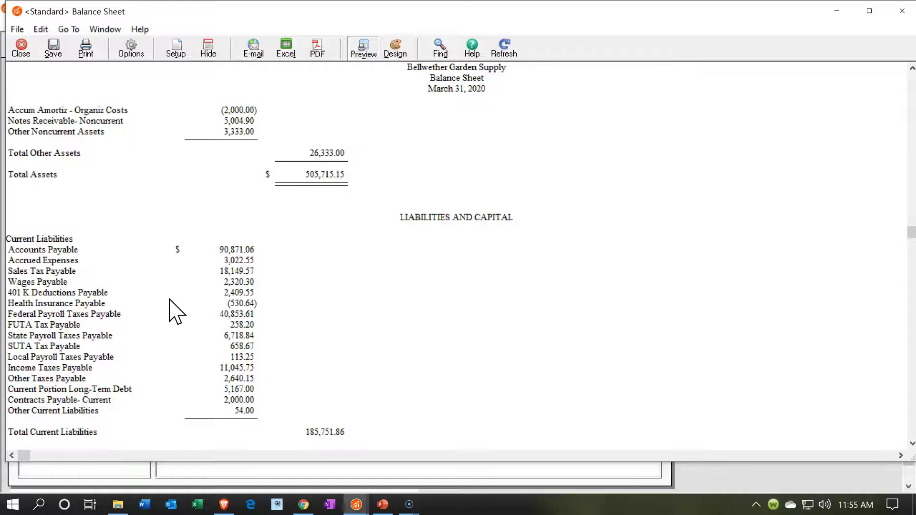
{"action": "scroll", "coordinate": [170, 298], "scroll_direction": "down", "scroll_amount": 13}
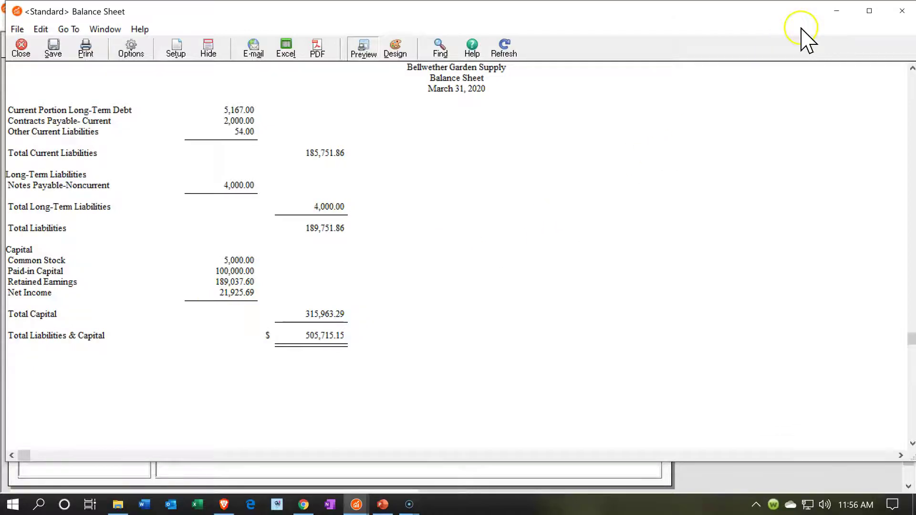
Step: Minimize the balance sheet report and switch to the open standard income statement
{"action": "left_click", "coordinate": [835, 11]}
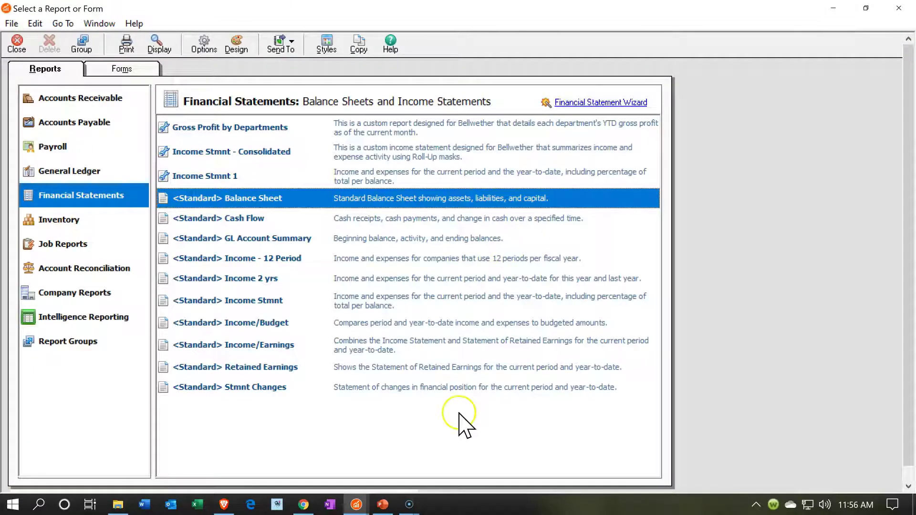
{"action": "left_click", "coordinate": [358, 502]}
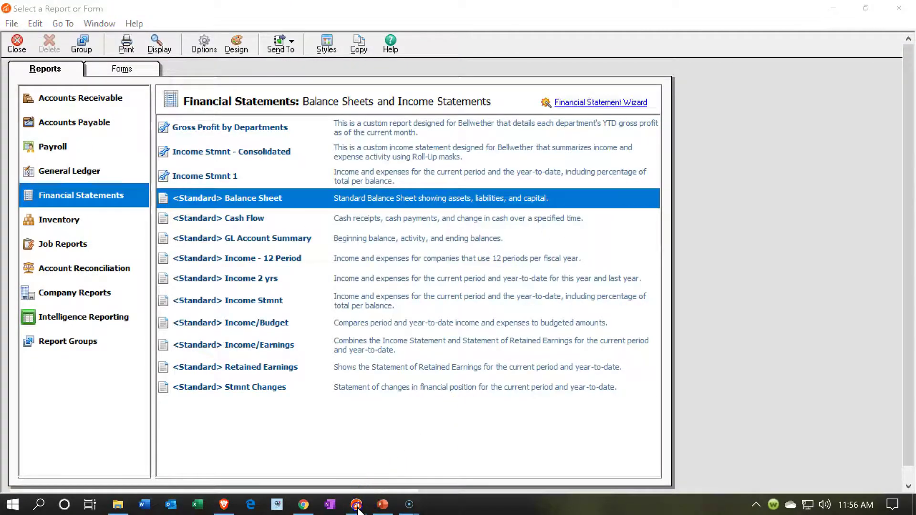
{"action": "mouse_move", "coordinate": [594, 460]}
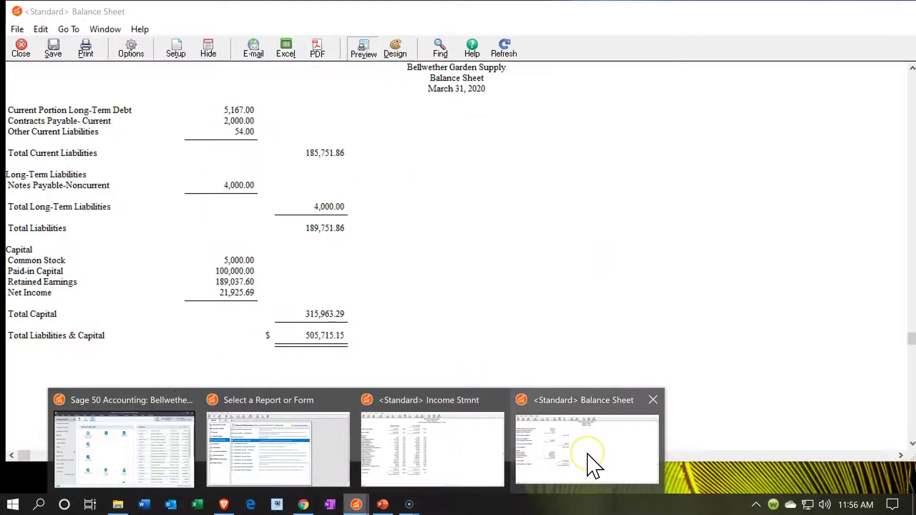
{"action": "left_click", "coordinate": [468, 448]}
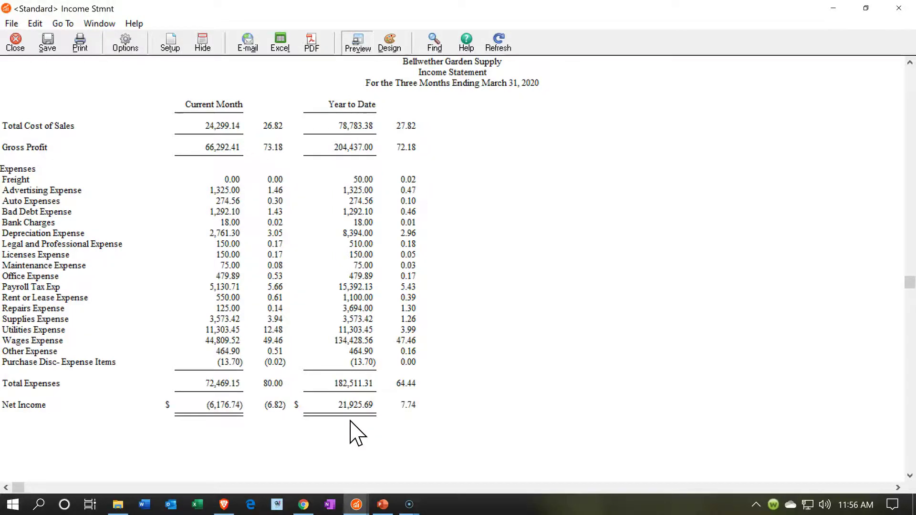
Step: Examine the current month revenue lines at the beginning of the income statement, including Food/Fert and Pots sales
{"action": "scroll", "coordinate": [352, 430], "scroll_direction": "up", "scroll_amount": 10}
{"action": "left_click", "coordinate": [166, 249]}
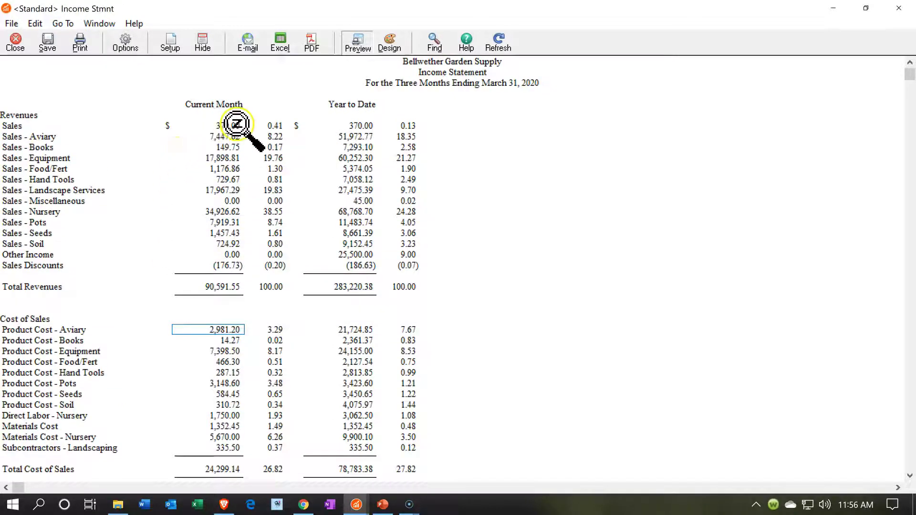
{"action": "left_click", "coordinate": [229, 147]}
{"action": "left_click", "coordinate": [231, 169]}
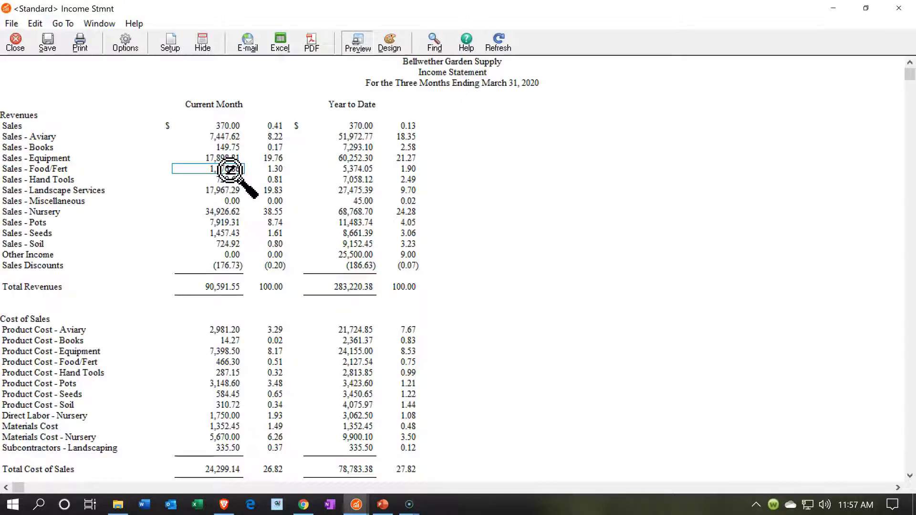
{"action": "left_click", "coordinate": [224, 200]}
{"action": "left_click", "coordinate": [224, 220]}
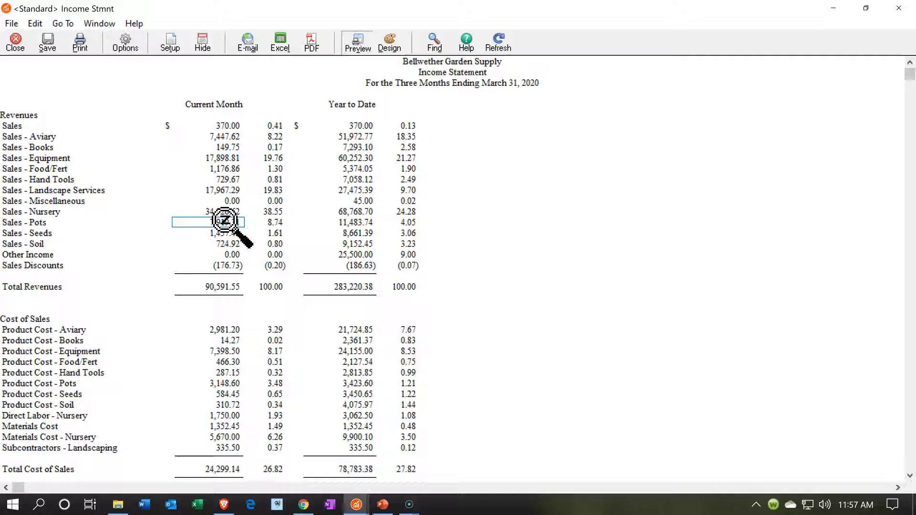
Step: Examine the income statement from the cost of sales lines through gross profit and expenses to net income
{"action": "scroll", "coordinate": [224, 296], "scroll_direction": "down", "scroll_amount": 2}
{"action": "left_click", "coordinate": [222, 299]}
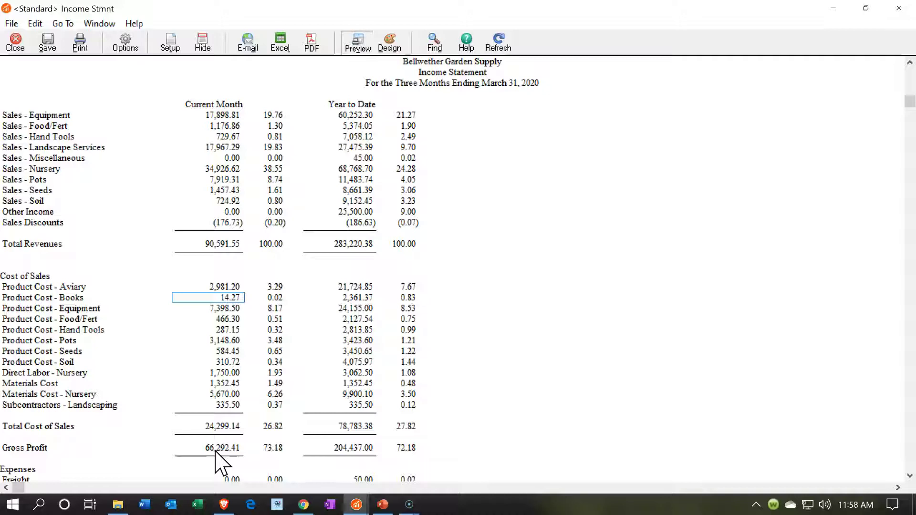
{"action": "scroll", "coordinate": [218, 461], "scroll_direction": "down", "scroll_amount": 1}
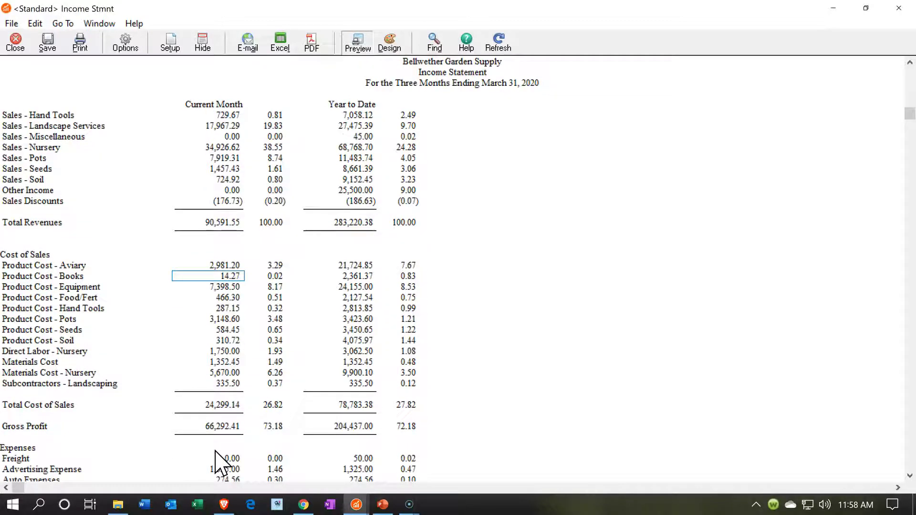
{"action": "left_click", "coordinate": [216, 434]}
{"action": "scroll", "coordinate": [215, 436], "scroll_direction": "down", "scroll_amount": 5}
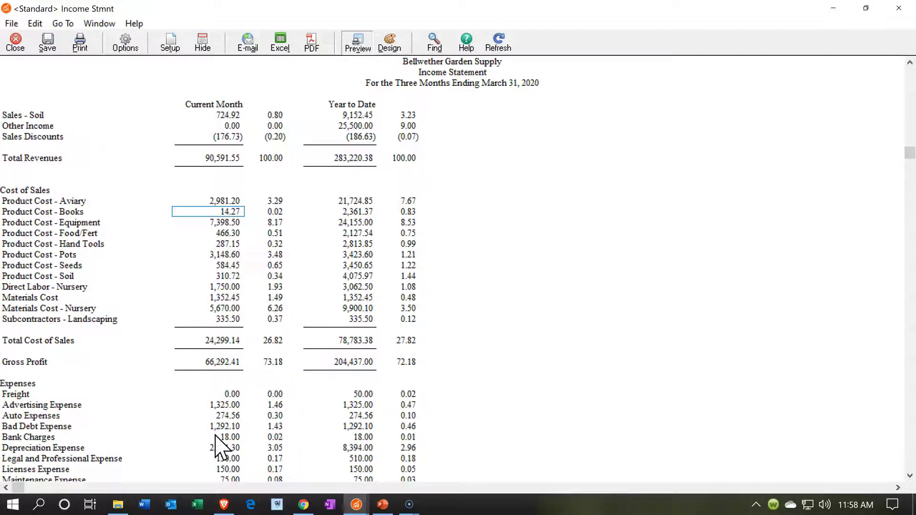
{"action": "scroll", "coordinate": [216, 435], "scroll_direction": "down", "scroll_amount": 6}
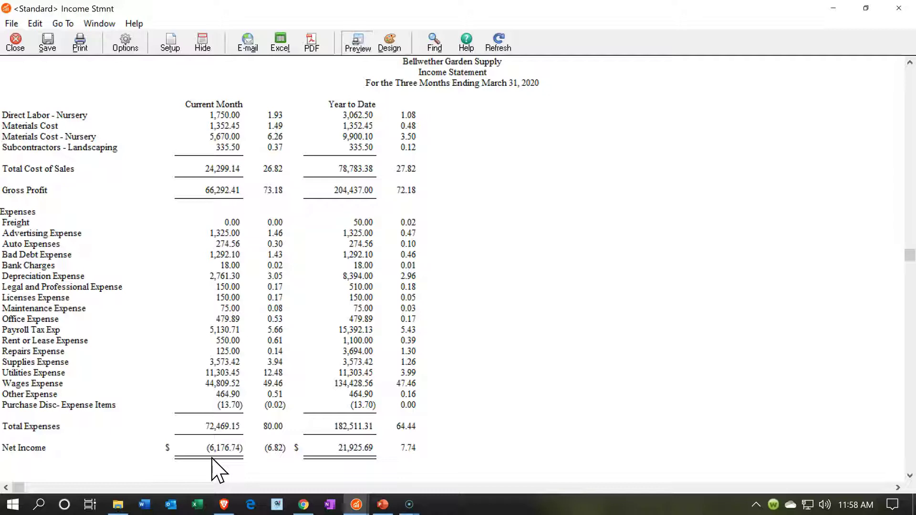
{"action": "scroll", "coordinate": [214, 470], "scroll_direction": "up", "scroll_amount": 10}
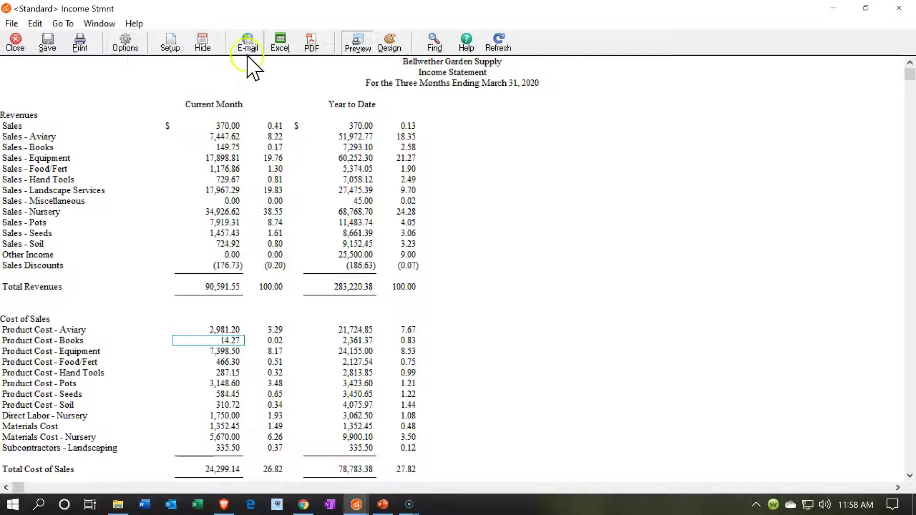
Step: Check the financial statements list in the Select a Report or Form window and return to the income statement
{"action": "left_click", "coordinate": [148, 69]}
{"action": "left_click", "coordinate": [360, 499]}
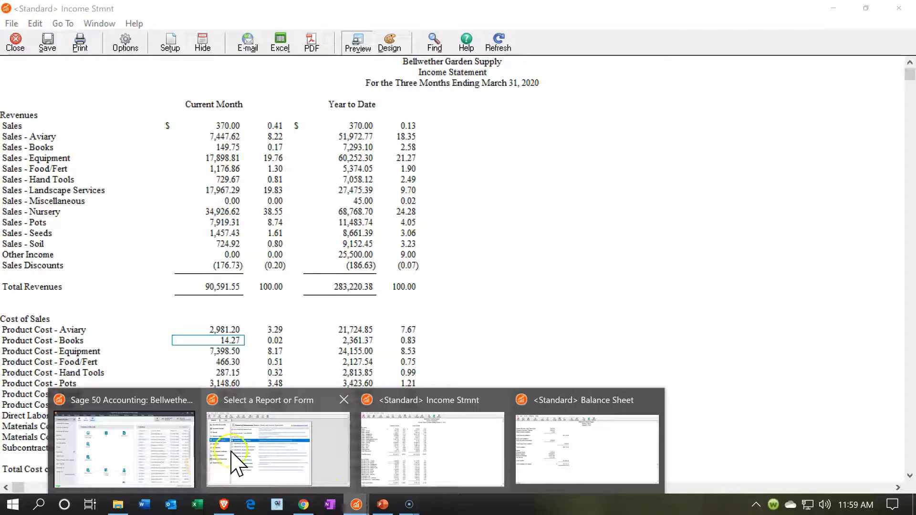
{"action": "left_click", "coordinate": [233, 456]}
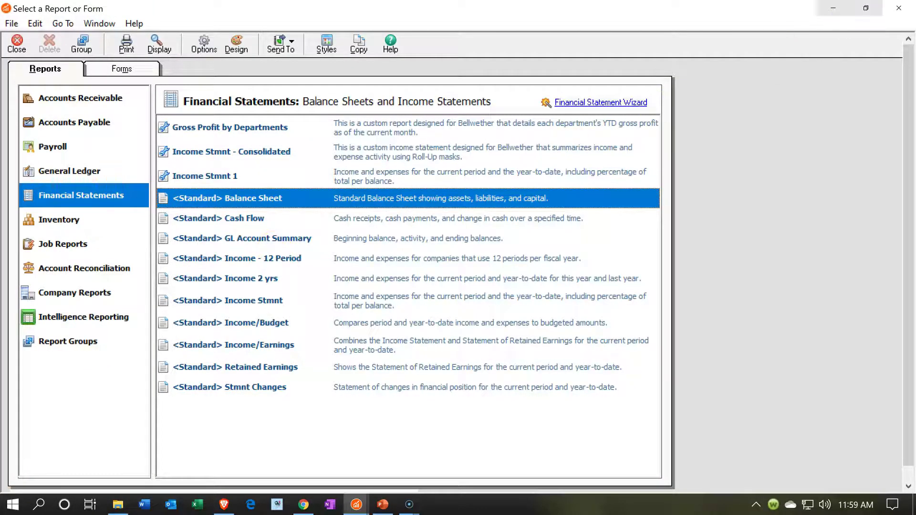
{"action": "left_click", "coordinate": [833, 8]}
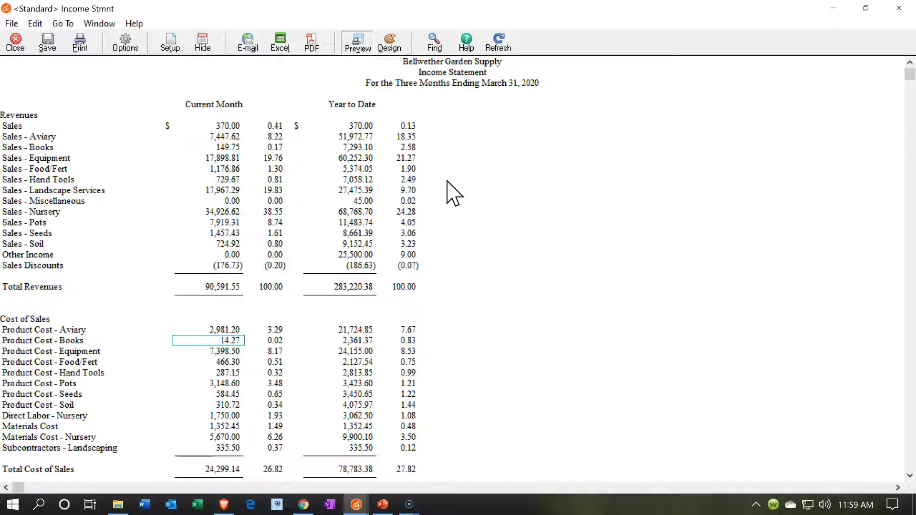
{"action": "left_click", "coordinate": [146, 94]}
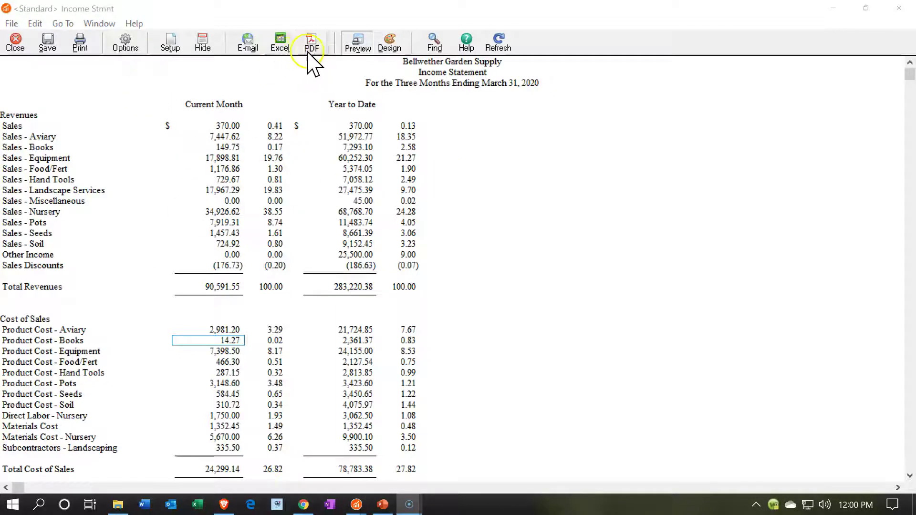
Step: Print the income statement through CutePDF Writer, saving it as _Standard_ Income Stmnt.pdf in the Section 2 folder
{"action": "left_click", "coordinate": [86, 47]}
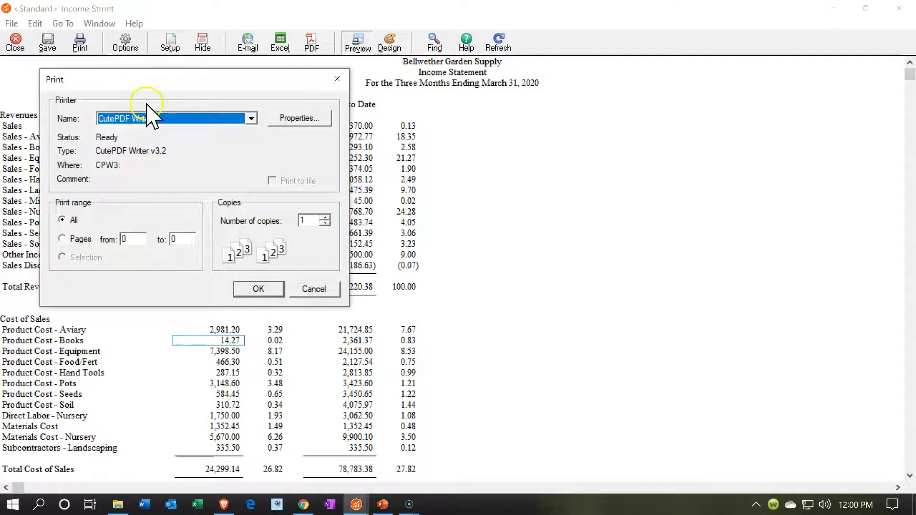
{"action": "left_click", "coordinate": [253, 294]}
{"action": "left_click", "coordinate": [253, 294]}
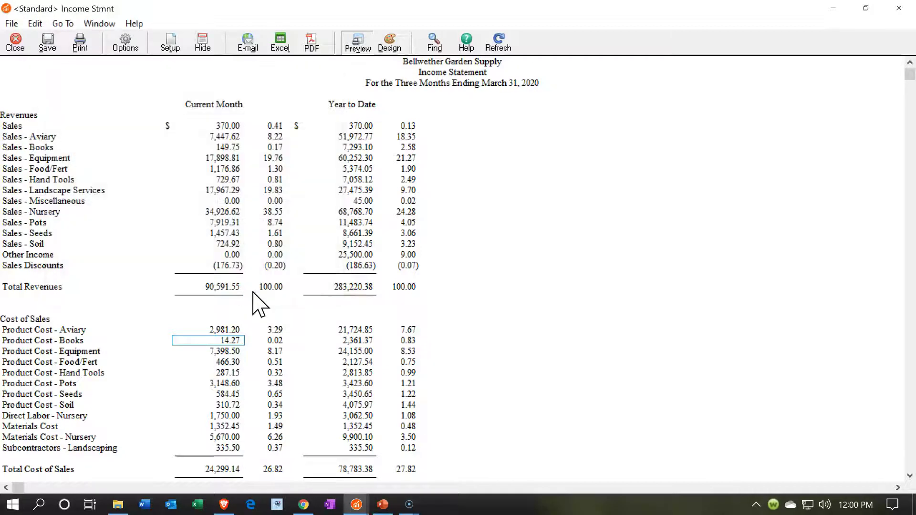
{"action": "left_click", "coordinate": [253, 293]}
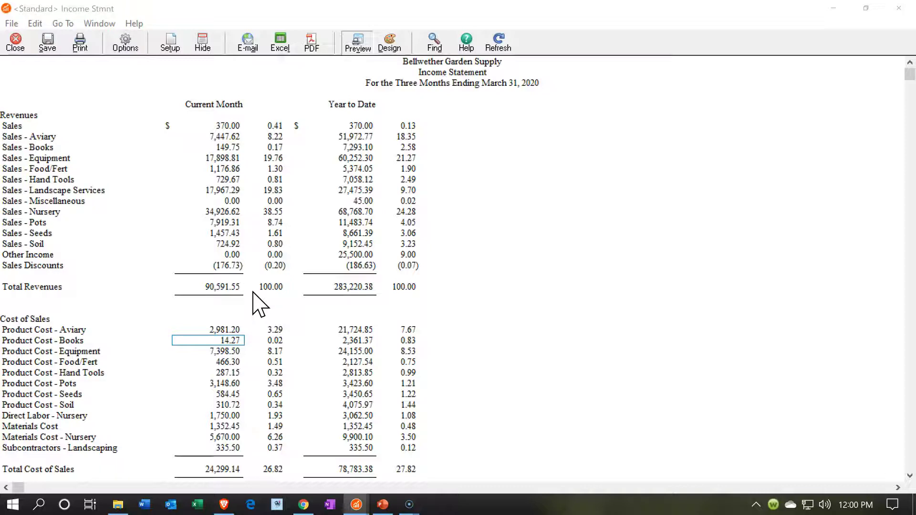
{"action": "left_click", "coordinate": [366, 265]}
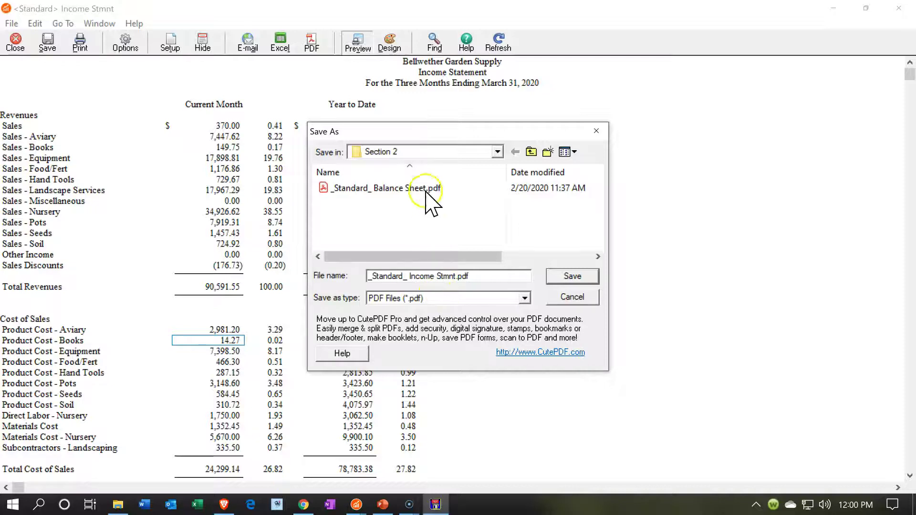
{"action": "left_click", "coordinate": [444, 165]}
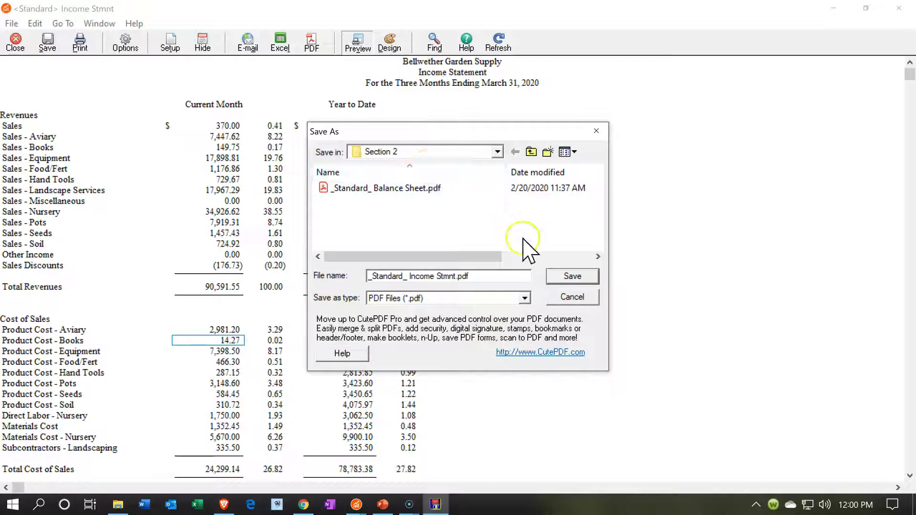
{"action": "left_click", "coordinate": [575, 277]}
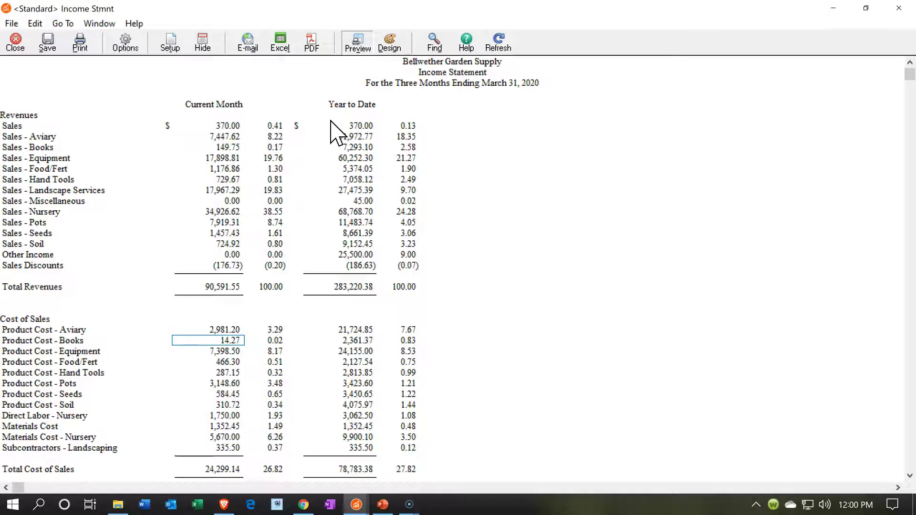
Step: Set the income statement's Excel export to add a worksheet to an existing workbook and send the header to Page Setup
{"action": "left_click", "coordinate": [291, 56]}
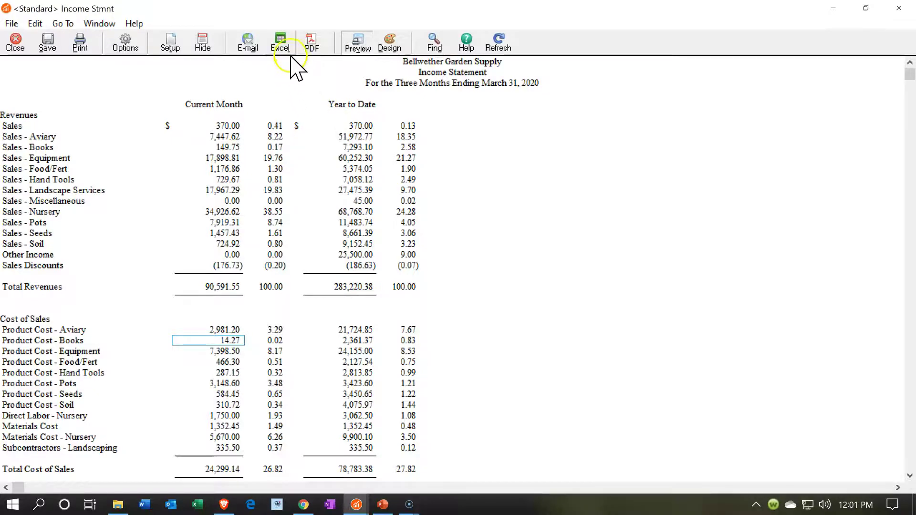
{"action": "left_click", "coordinate": [282, 47]}
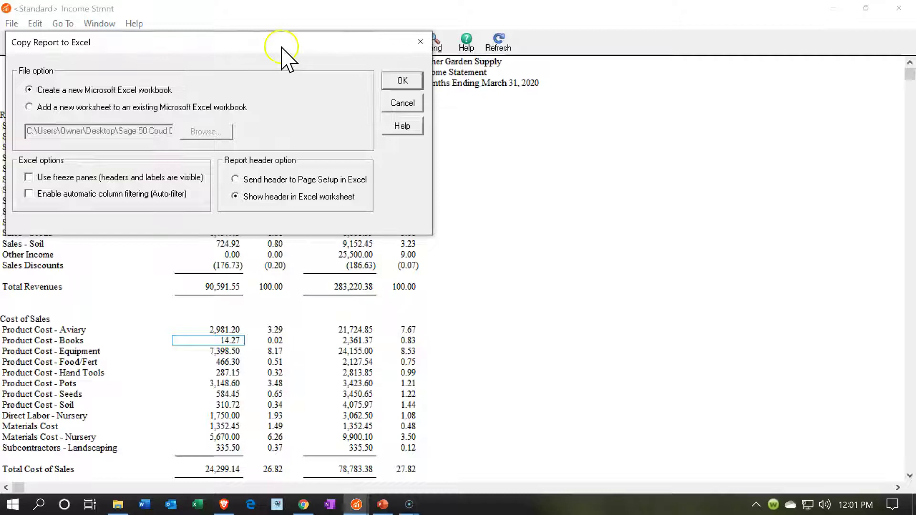
{"action": "left_click", "coordinate": [46, 107]}
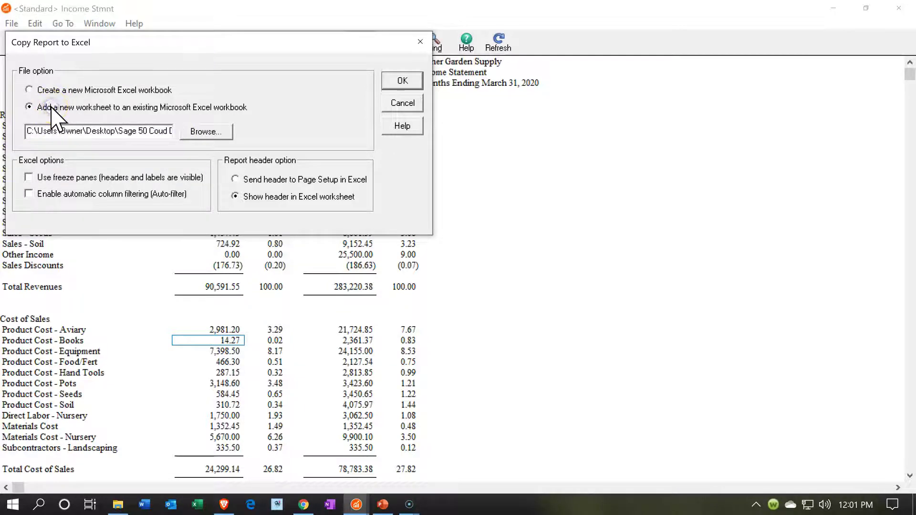
{"action": "left_click", "coordinate": [198, 131]}
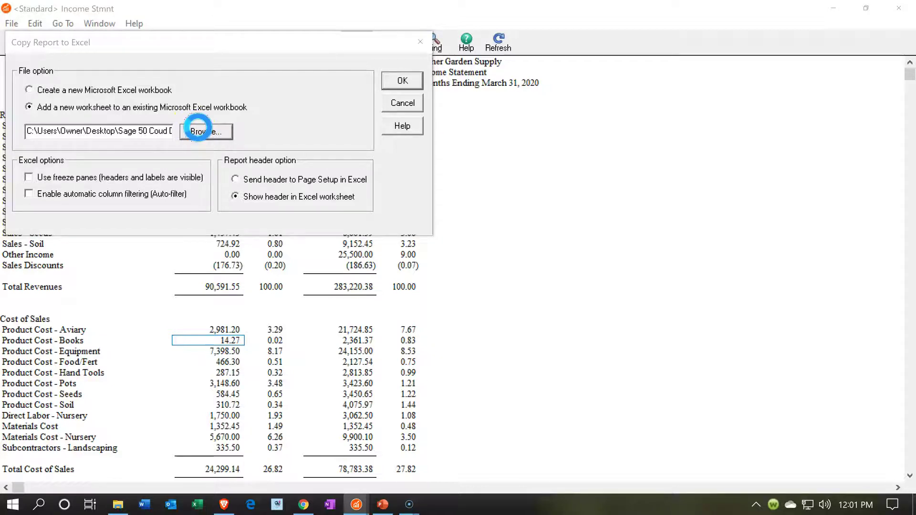
{"action": "left_click", "coordinate": [446, 64]}
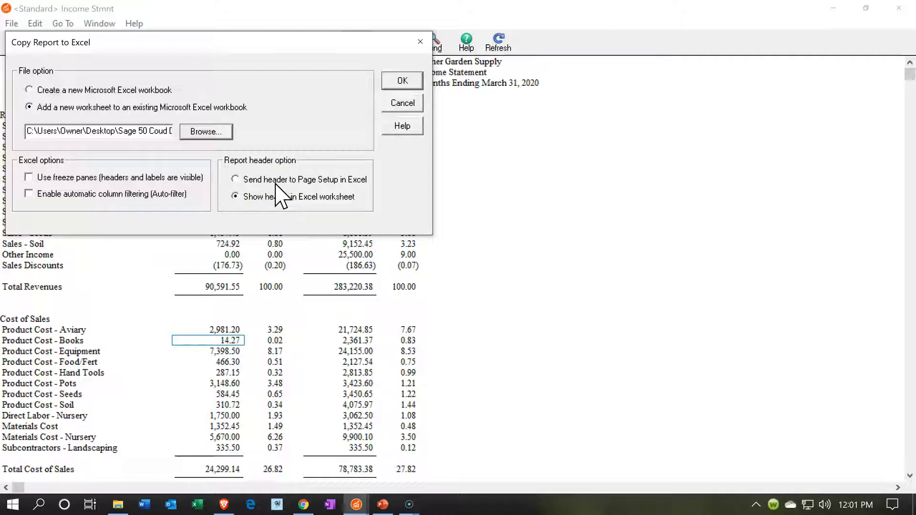
{"action": "left_click", "coordinate": [244, 188]}
{"action": "left_click", "coordinate": [235, 181]}
Step: Choose Financial Statements.xlsx in the Section 2 folder of Sage 50 Coud Docs as the existing workbook and export the income statement
{"action": "left_click", "coordinate": [215, 133]}
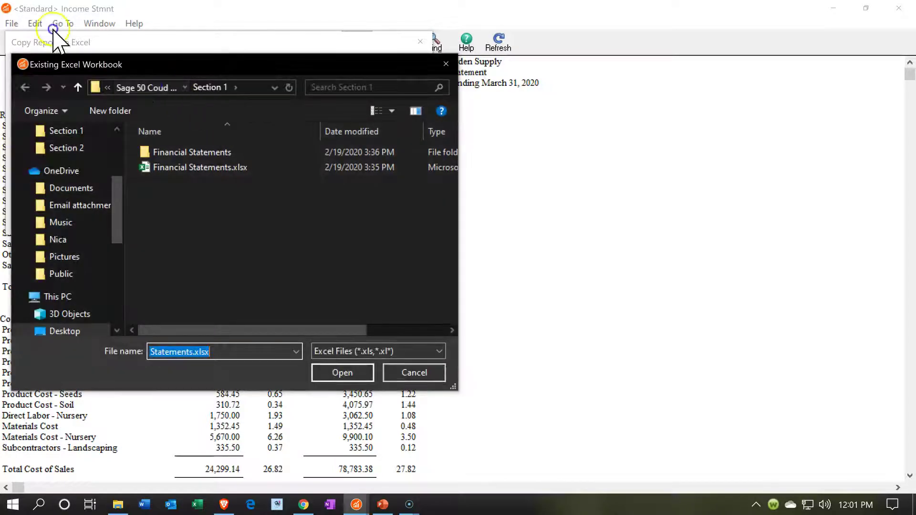
{"action": "left_click", "coordinate": [159, 87]}
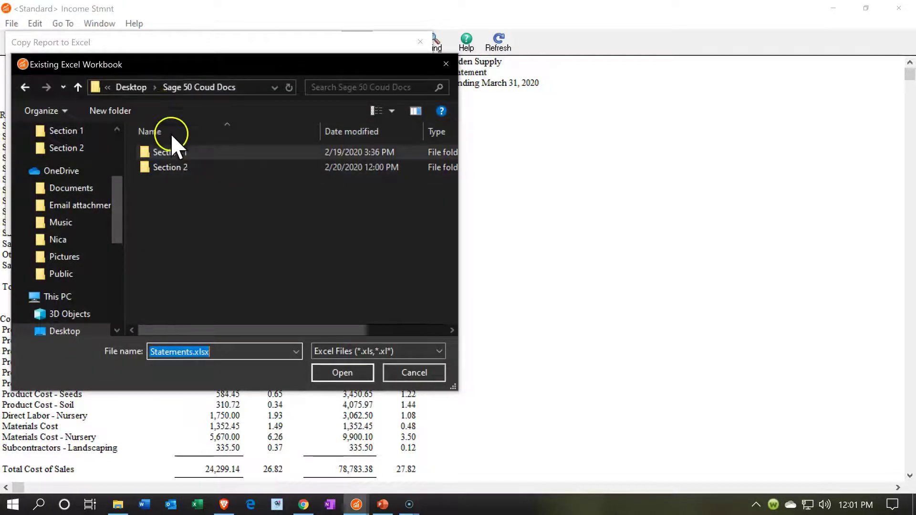
{"action": "double_click", "coordinate": [170, 170]}
{"action": "double_click", "coordinate": [170, 157]}
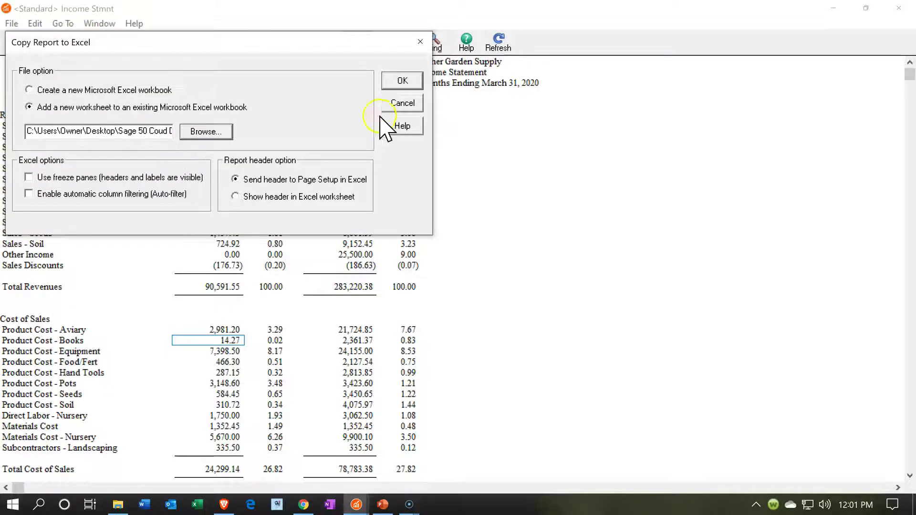
{"action": "left_click", "coordinate": [396, 81]}
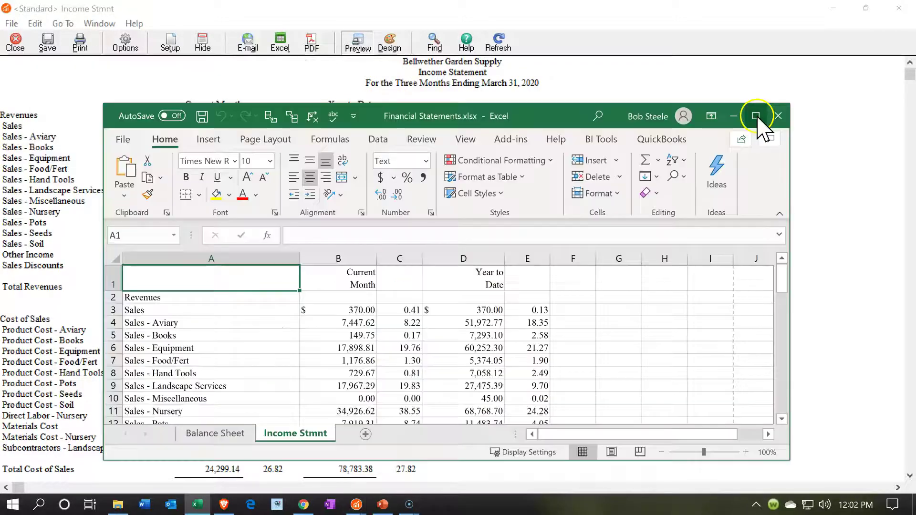
Step: Maximize the exported Excel workbook and check the income statement's header in Page Layout view before returning to Normal view
{"action": "left_click", "coordinate": [756, 116]}
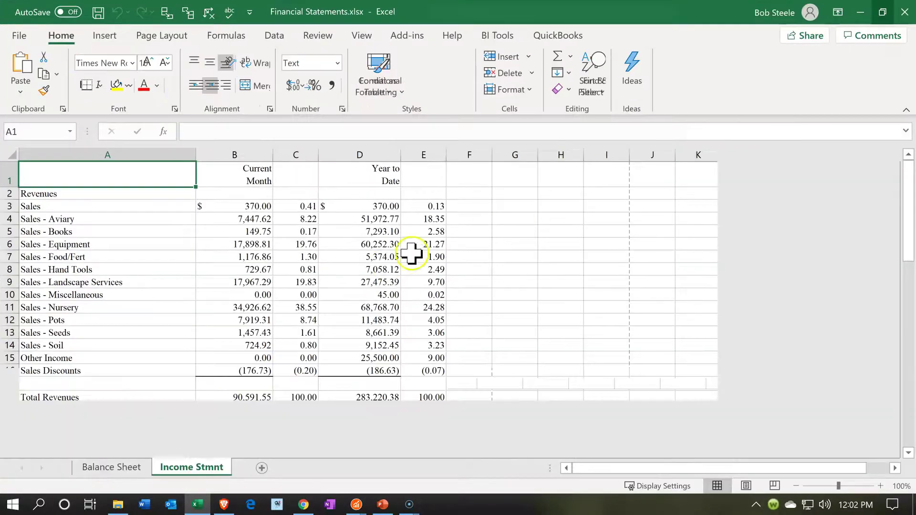
{"action": "left_click", "coordinate": [284, 293]}
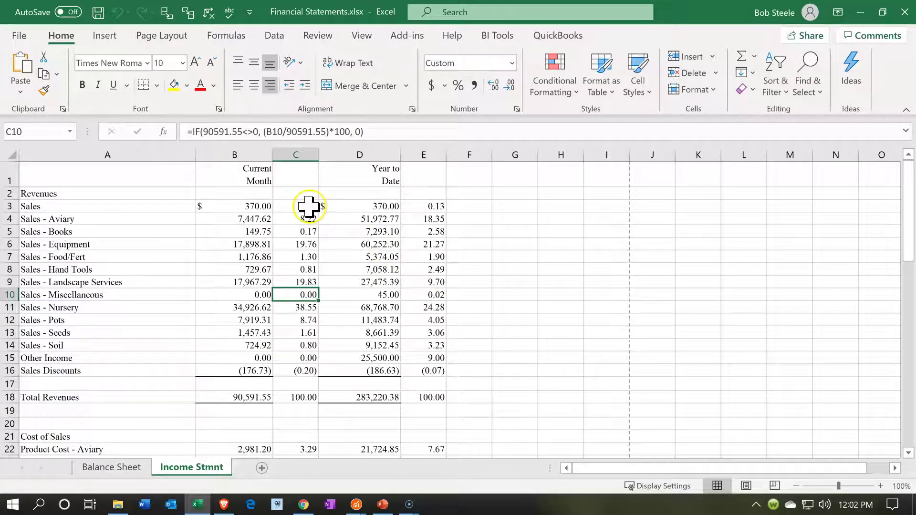
{"action": "left_click", "coordinate": [747, 486]}
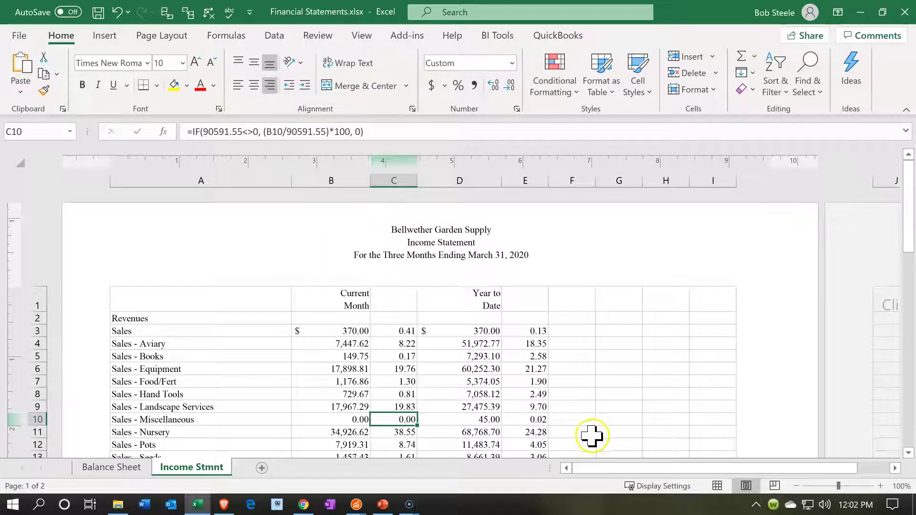
{"action": "left_click", "coordinate": [718, 486]}
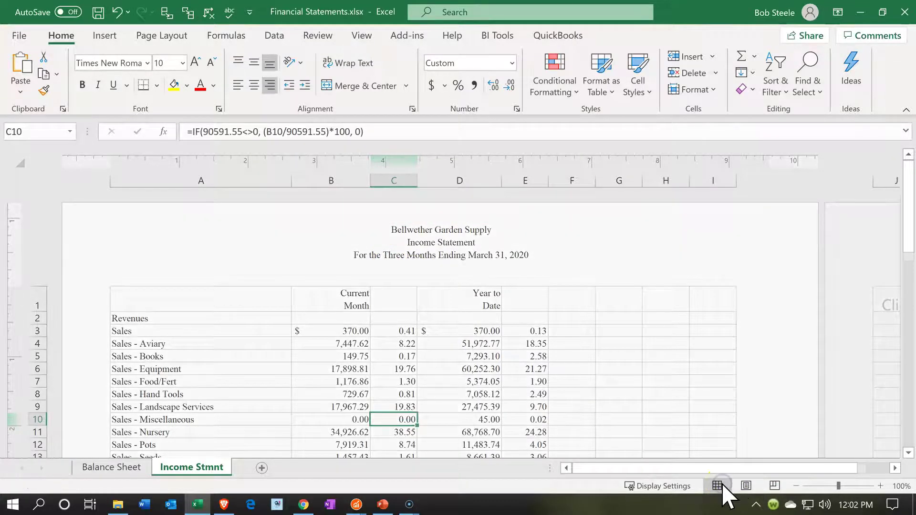
{"action": "left_click", "coordinate": [301, 357]}
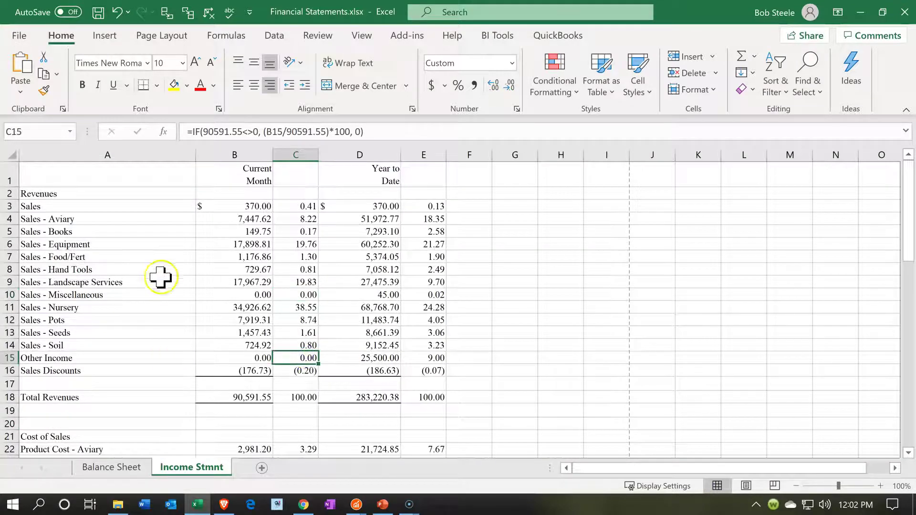
Step: Inspect the income statement's current-month revenue cells for Sales and Sales - Aviary
{"action": "left_click", "coordinate": [140, 198]}
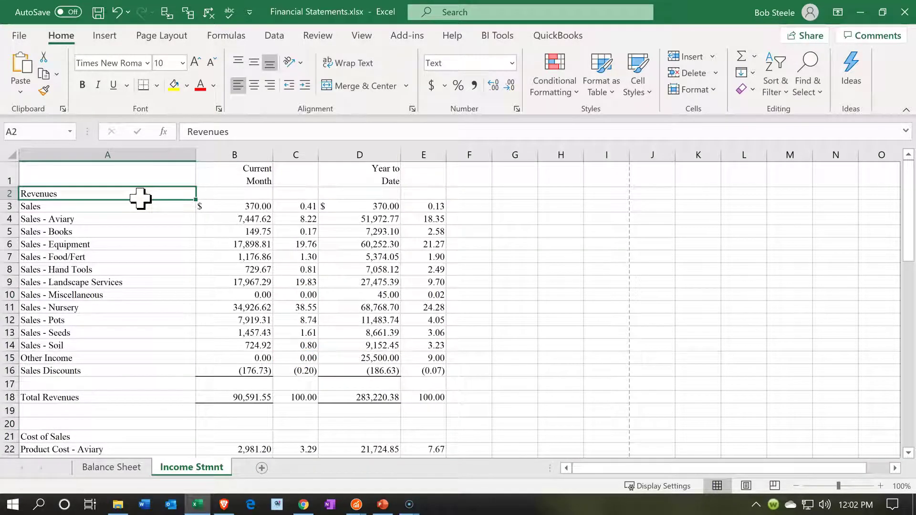
{"action": "key", "text": "Right"}
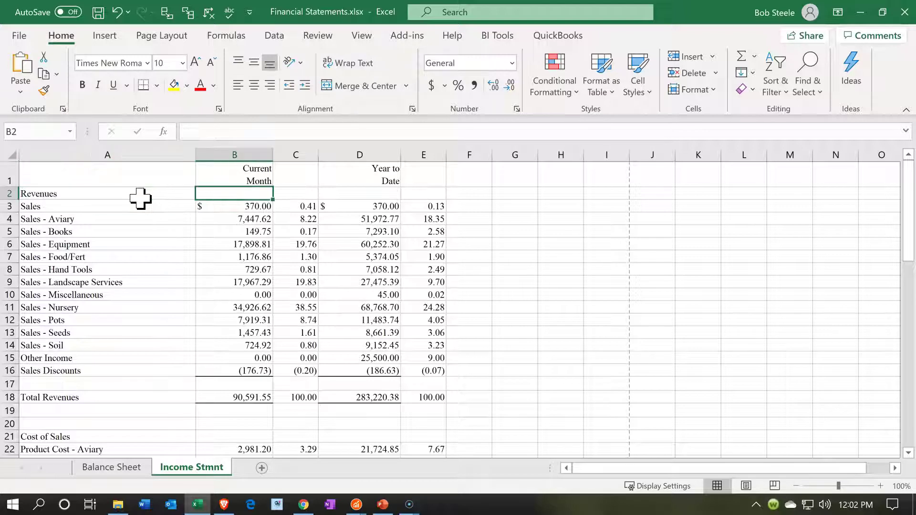
{"action": "key", "text": "Down"}
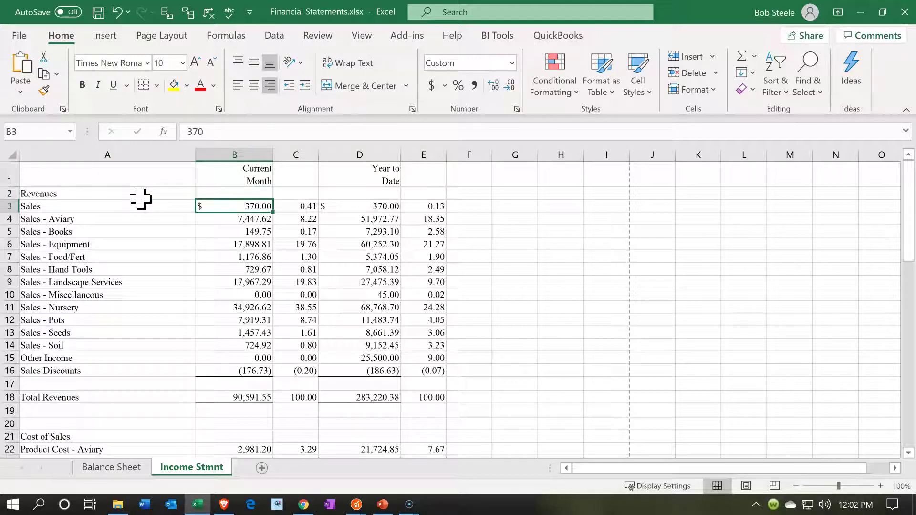
{"action": "key", "text": "Down"}
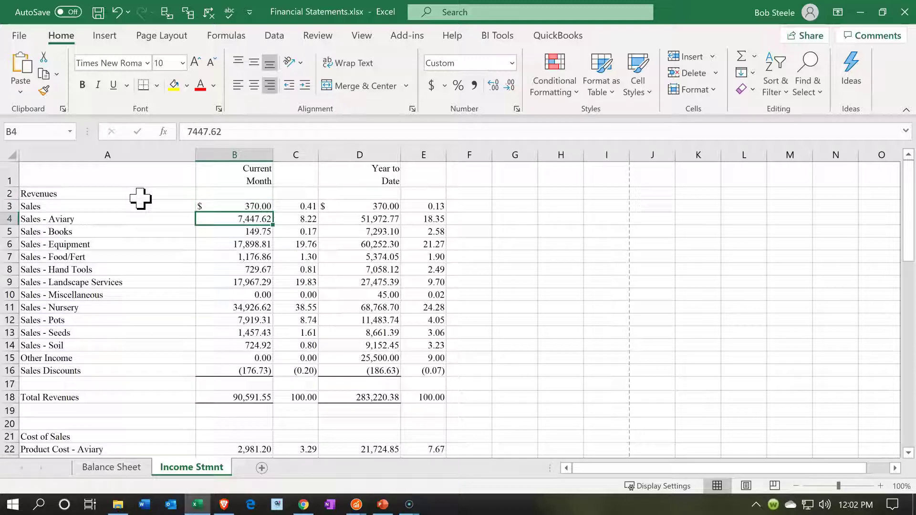
Step: Try percent formatting on column C of the income statement, inspect its Sales and Total Revenues formulas, and undo the formatting
{"action": "left_click", "coordinate": [306, 154]}
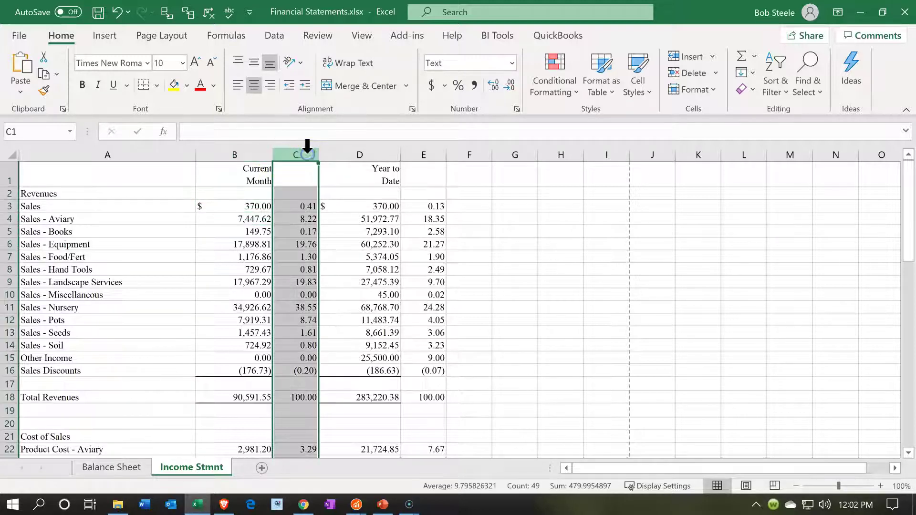
{"action": "left_click", "coordinate": [458, 84]}
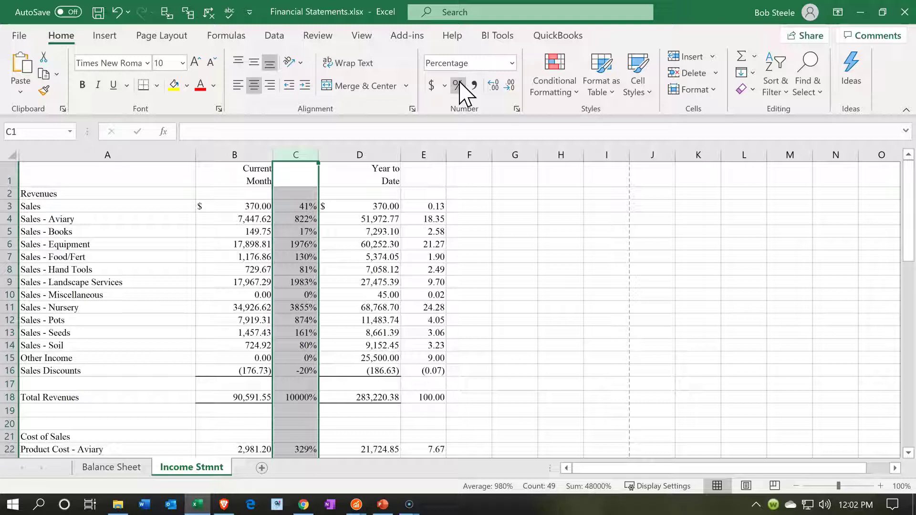
{"action": "left_click", "coordinate": [197, 279]}
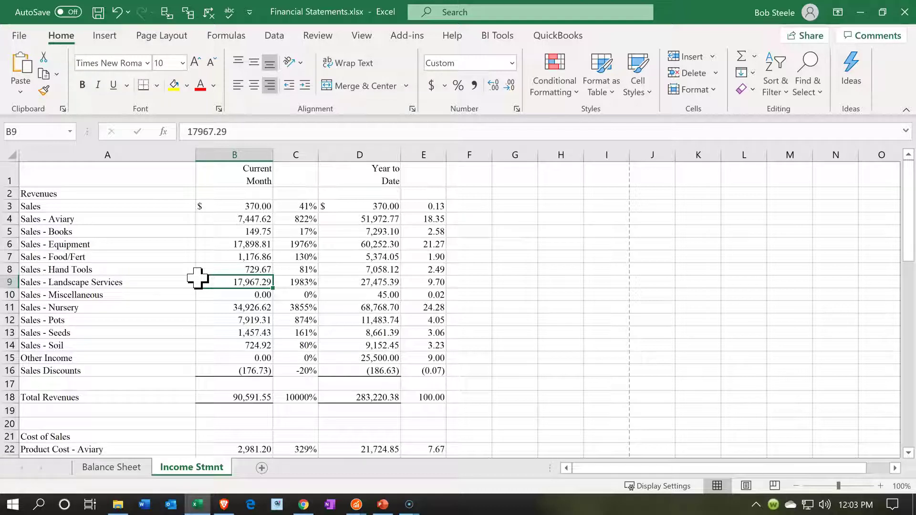
{"action": "left_click", "coordinate": [296, 154]}
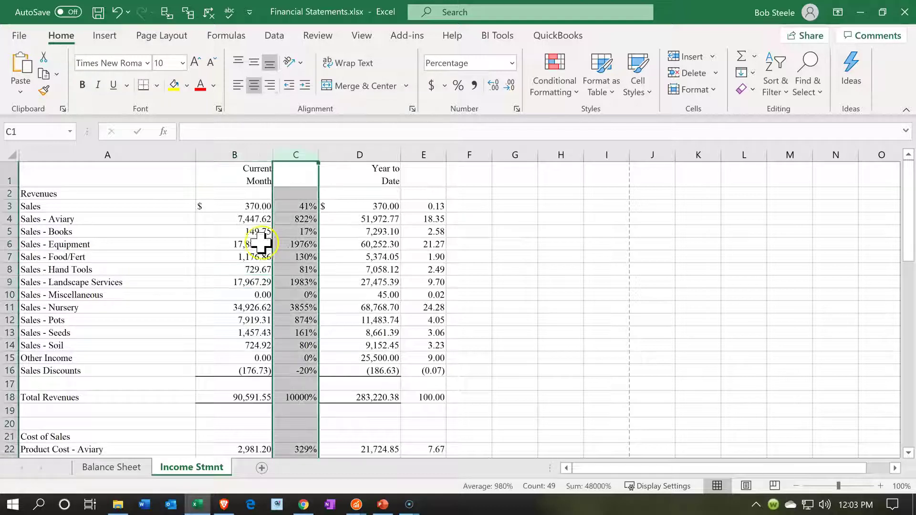
{"action": "left_click", "coordinate": [299, 206]}
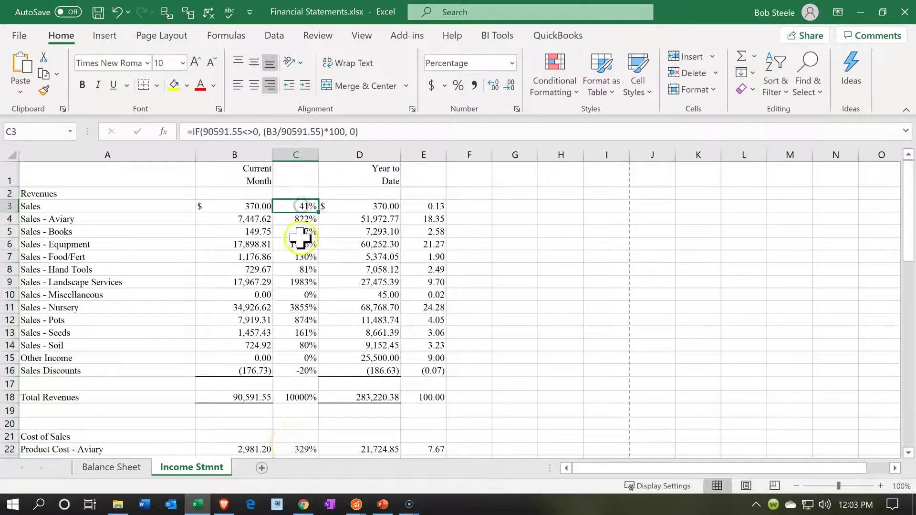
{"action": "left_click", "coordinate": [285, 400]}
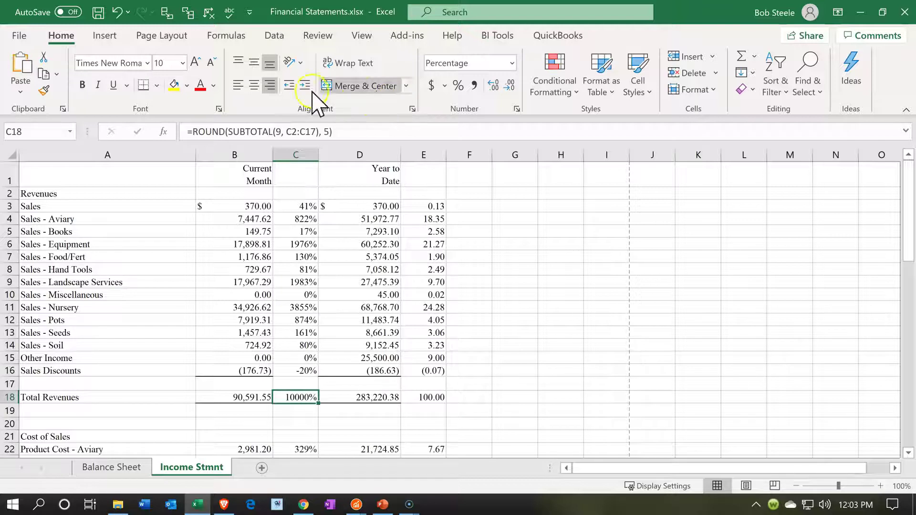
{"action": "left_click", "coordinate": [118, 13]}
{"action": "left_click", "coordinate": [169, 292]}
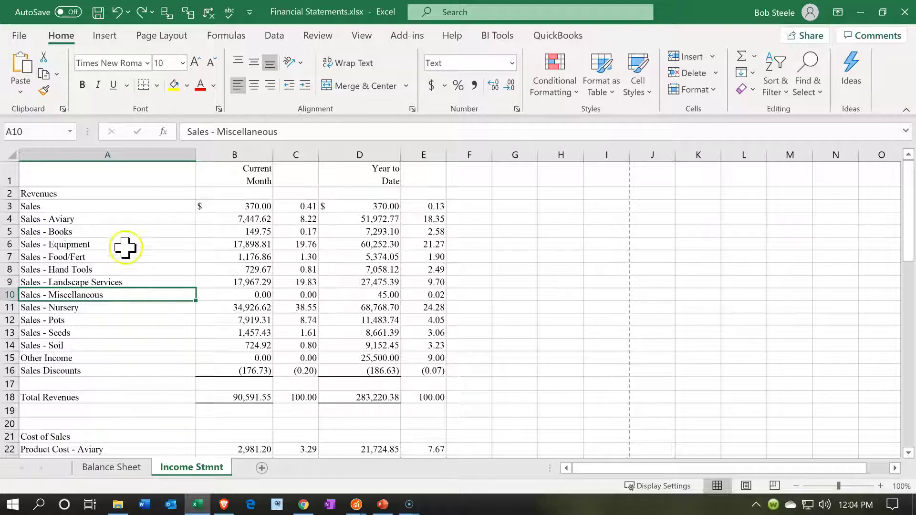
{"action": "left_click", "coordinate": [21, 36]}
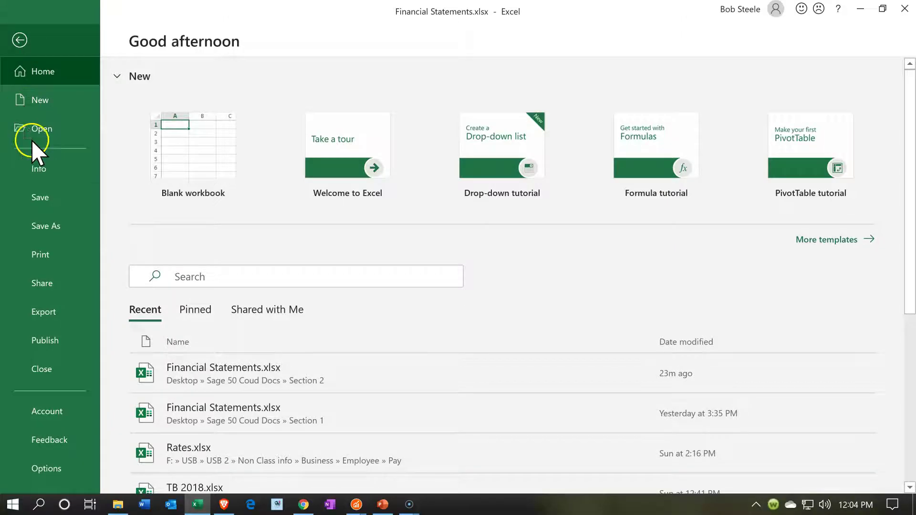
{"action": "left_click", "coordinate": [53, 222]}
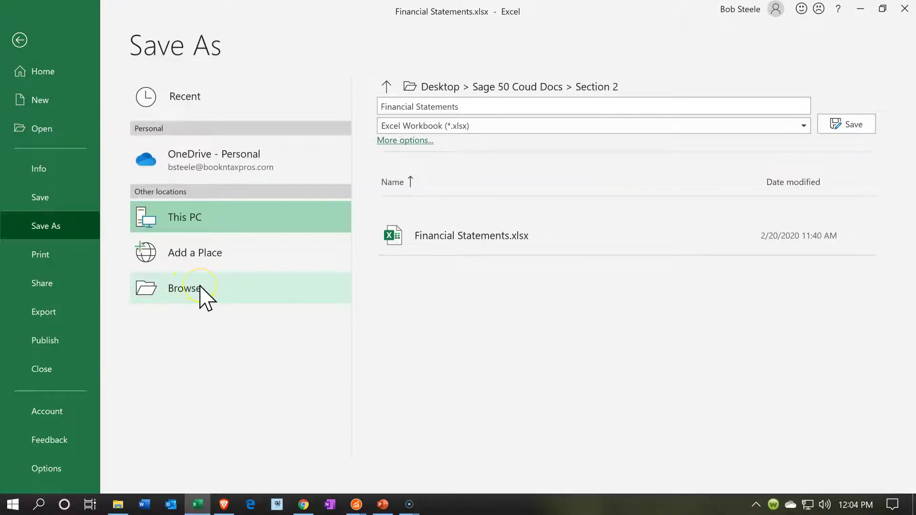
{"action": "left_click", "coordinate": [201, 288]}
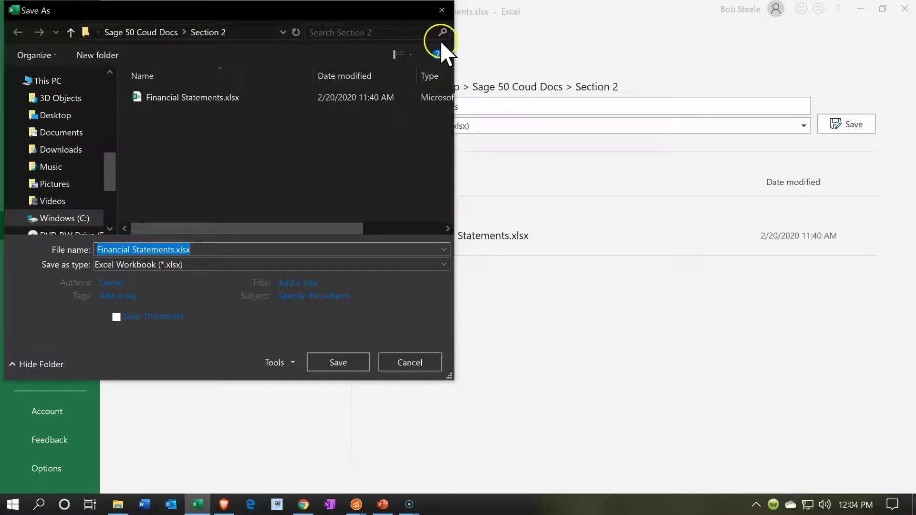
{"action": "left_click", "coordinate": [439, 12]}
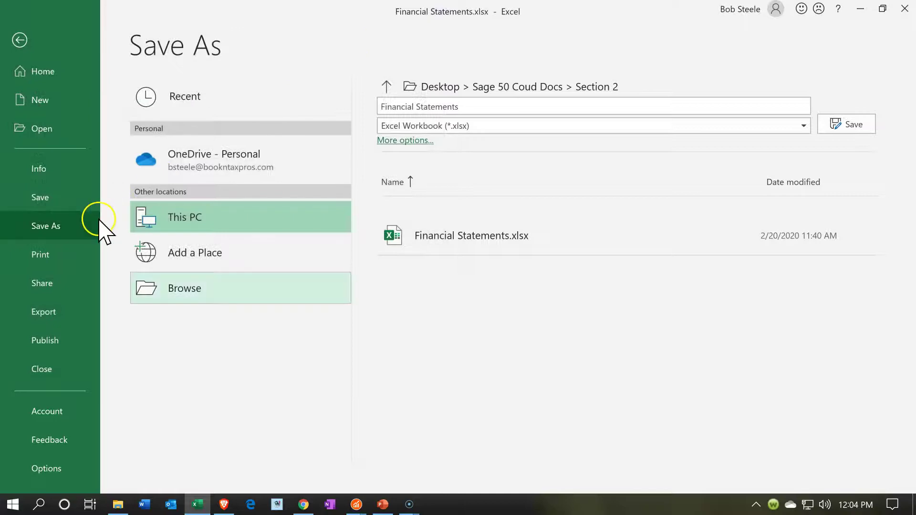
Step: Set the print range to the entire workbook, review the preview pages, and print it through CutePDF Writer
{"action": "left_click", "coordinate": [75, 253]}
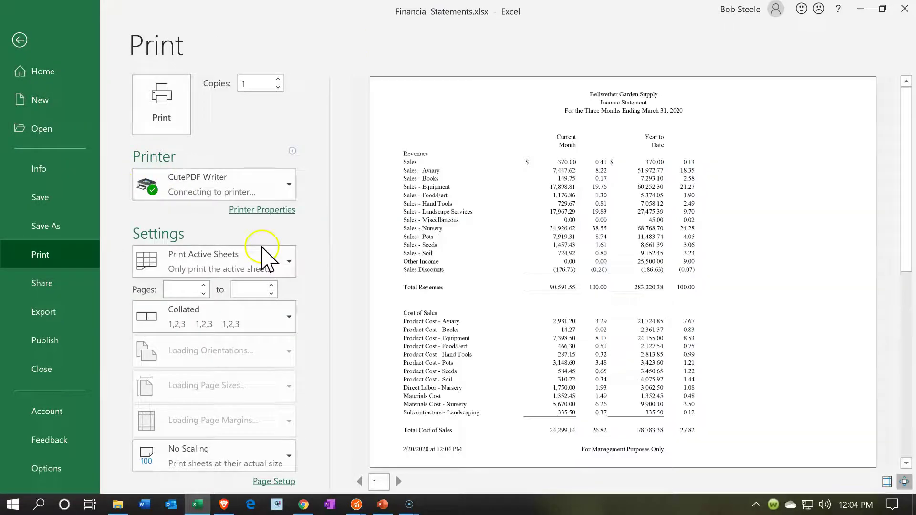
{"action": "left_click", "coordinate": [289, 264]}
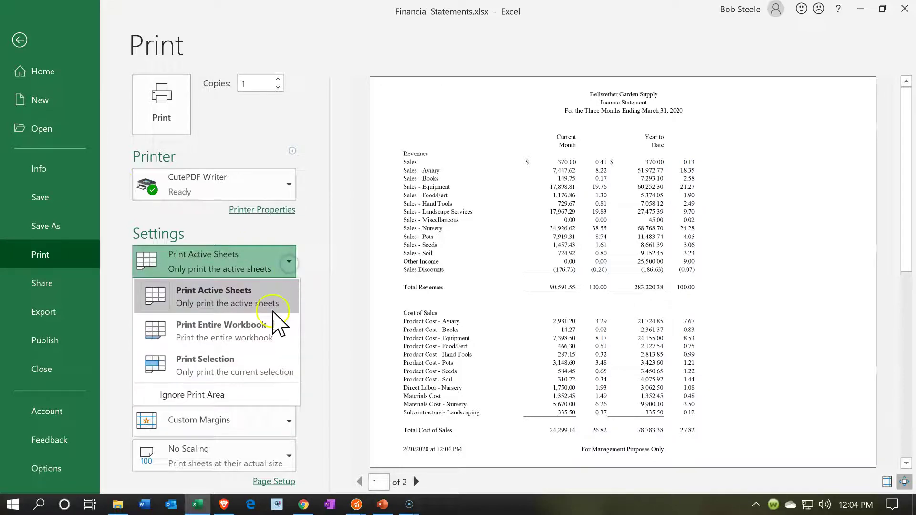
{"action": "left_click", "coordinate": [265, 324]}
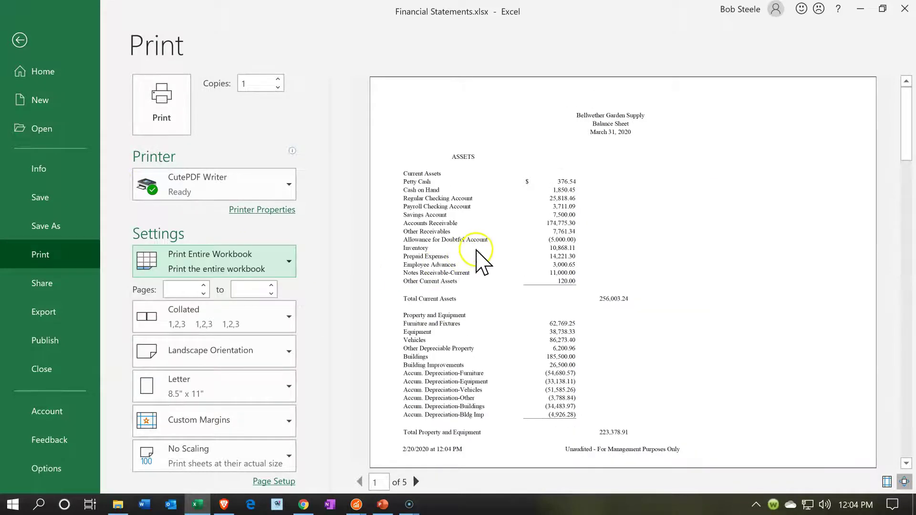
{"action": "scroll", "coordinate": [480, 246], "scroll_direction": "down", "scroll_amount": 3}
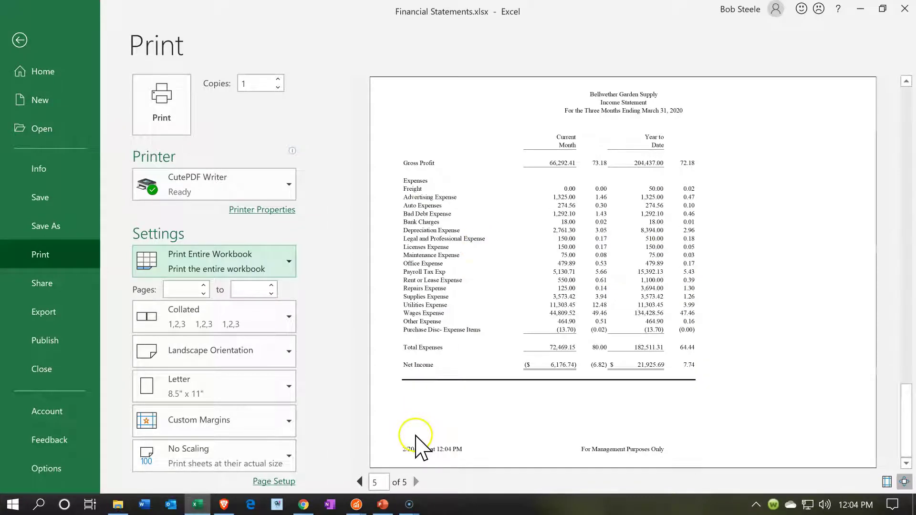
{"action": "mouse_move", "coordinate": [220, 183]}
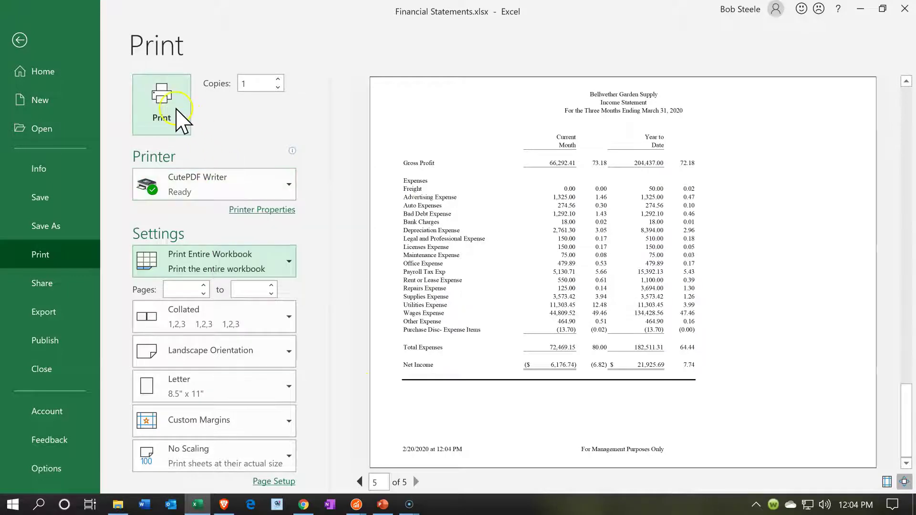
{"action": "left_click", "coordinate": [175, 109]}
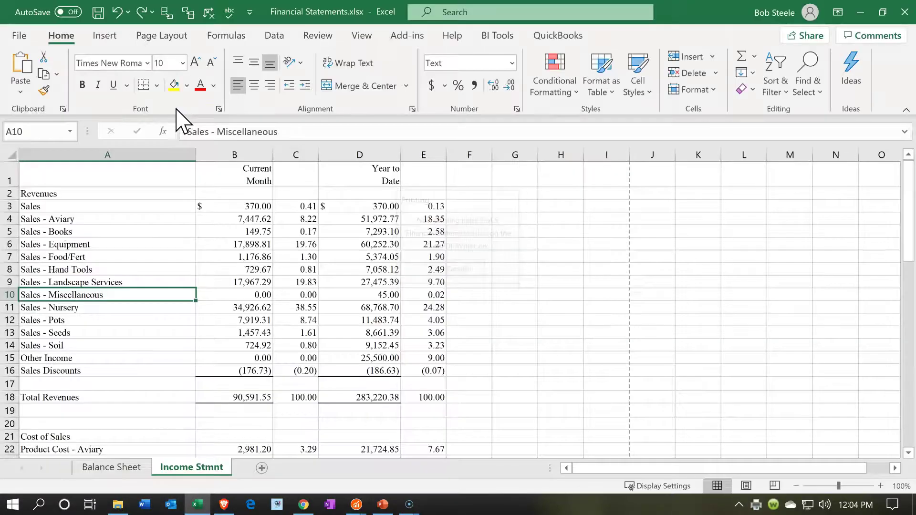
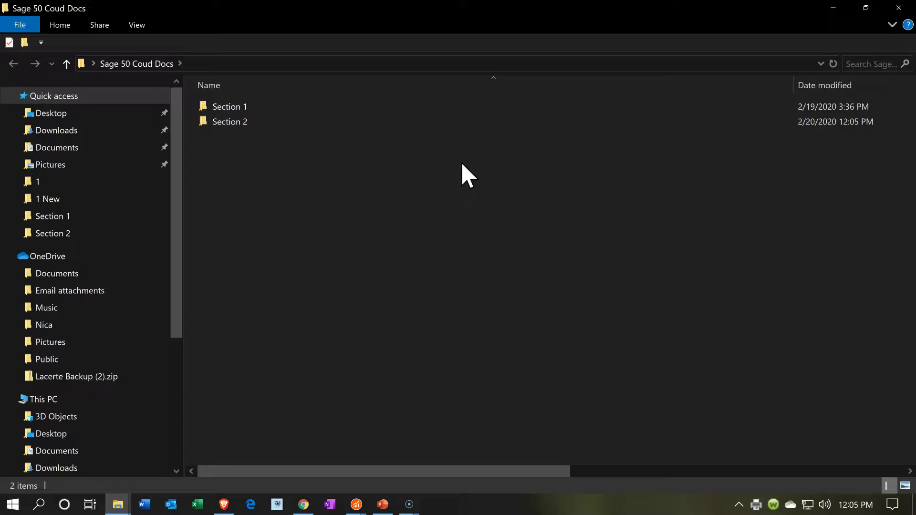
Step: In File Explorer, create a folder named Financial Stmts inside the Section 2 folder of Sage 50 Coud Docs
{"action": "left_click", "coordinate": [220, 123]}
{"action": "double_click", "coordinate": [219, 123]}
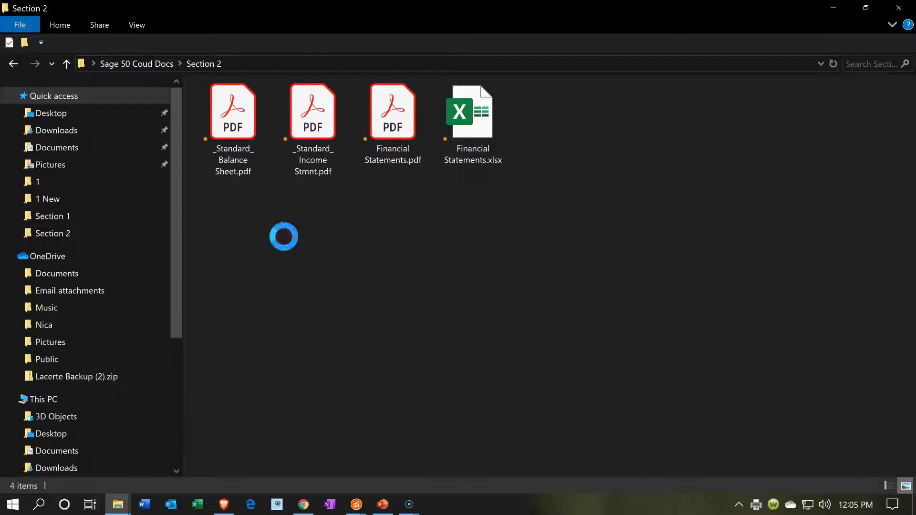
{"action": "right_click", "coordinate": [283, 237]}
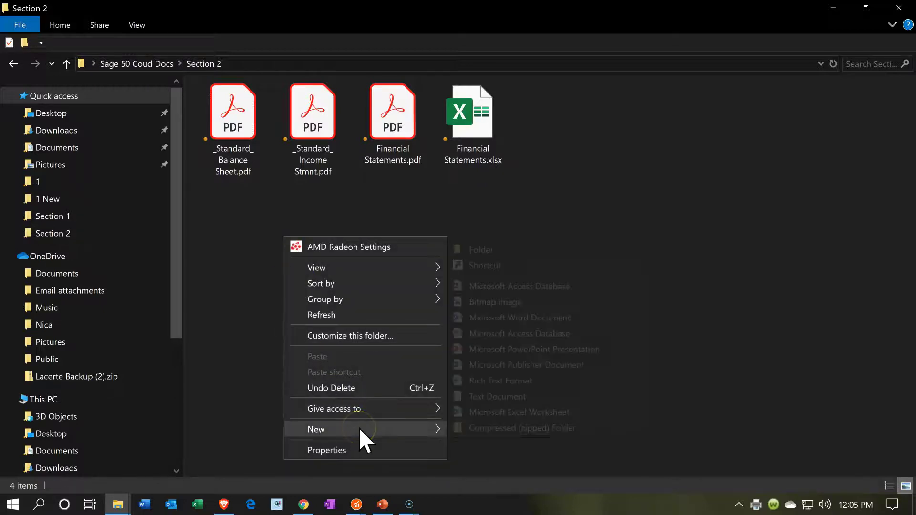
{"action": "mouse_move", "coordinate": [358, 427]}
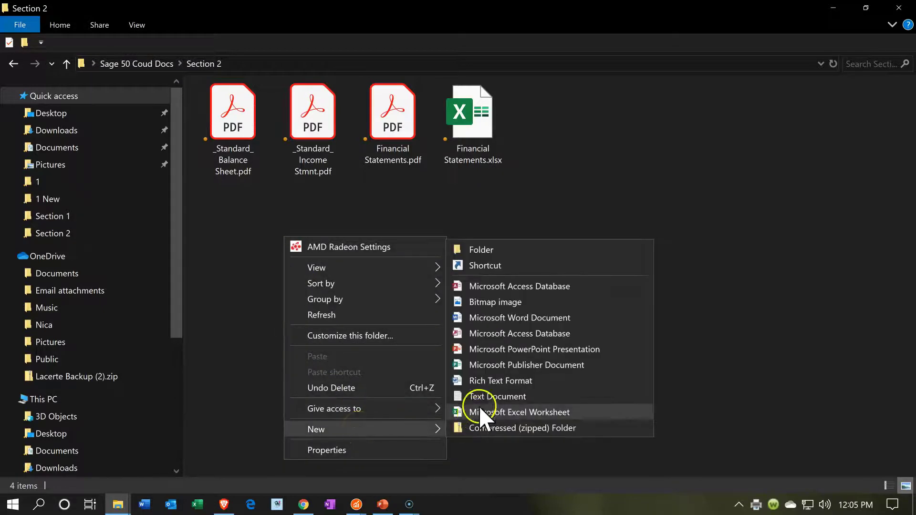
{"action": "left_click", "coordinate": [503, 250]}
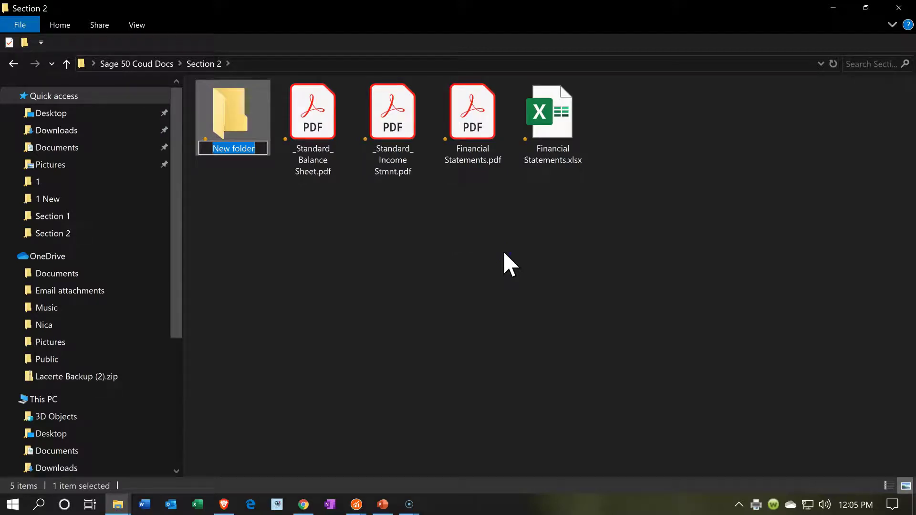
{"action": "type", "text": "Financial"}
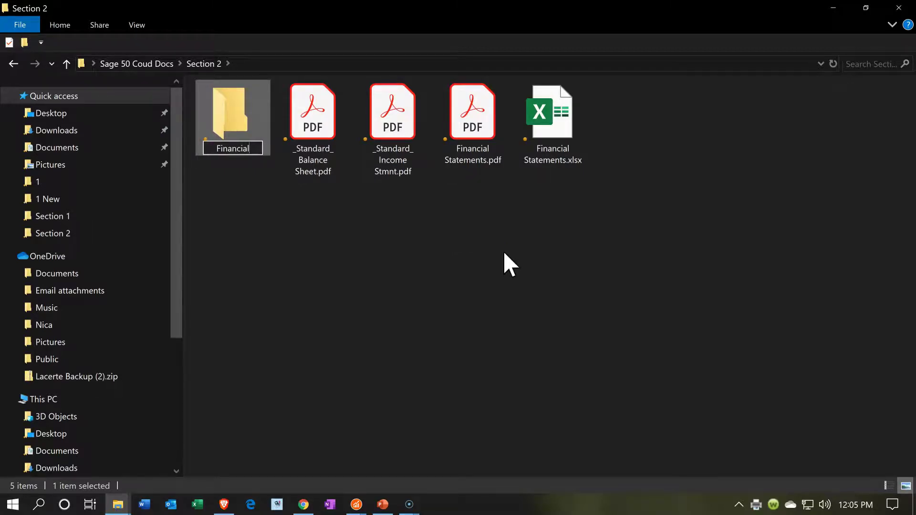
{"action": "type", "text": " Stat"}
{"action": "key", "text": "BackSpace"}
{"action": "key", "text": "BackSpace"}
{"action": "type", "text": "mts"}
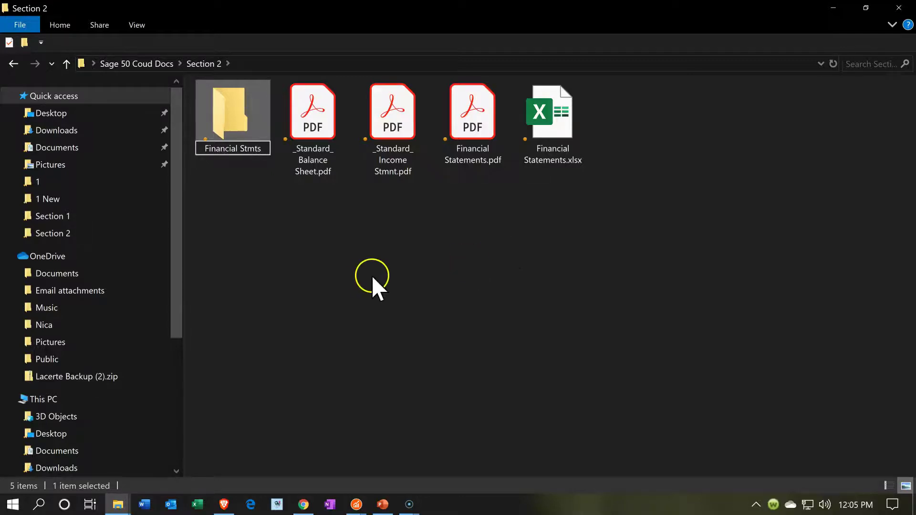
{"action": "left_click", "coordinate": [353, 276]}
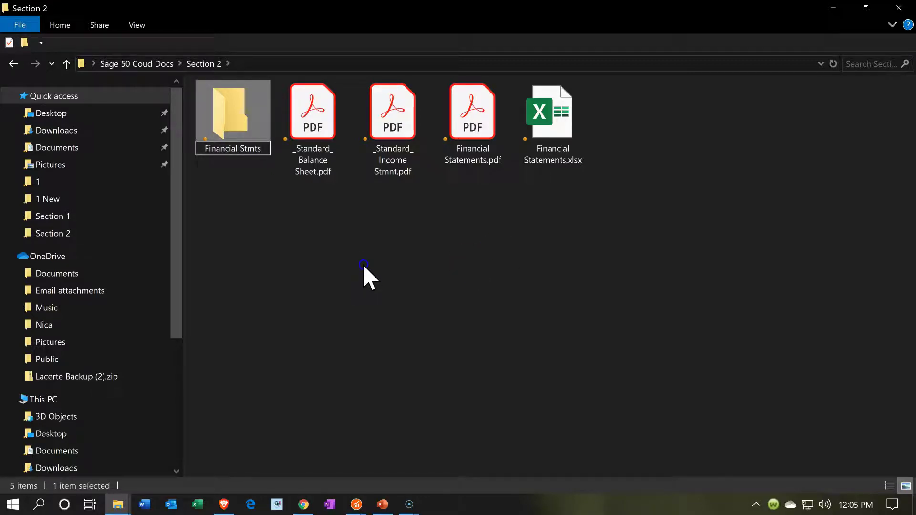
{"action": "left_click", "coordinate": [362, 264]}
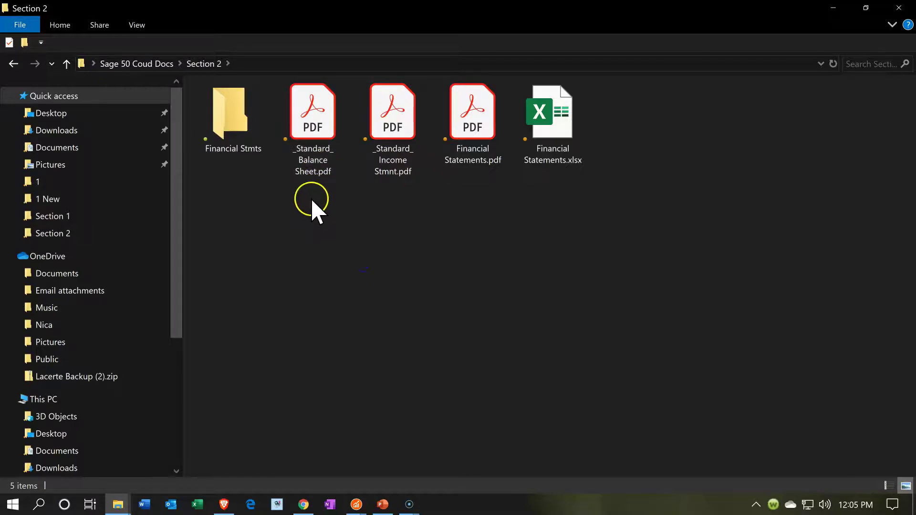
Step: Move the _Standard_Balance Sheet.pdf and _Standard_Income Stmnt.pdf files into the Financial Stmts folder
{"action": "left_click_drag", "start_coordinate": [317, 148], "coordinate": [405, 139]}
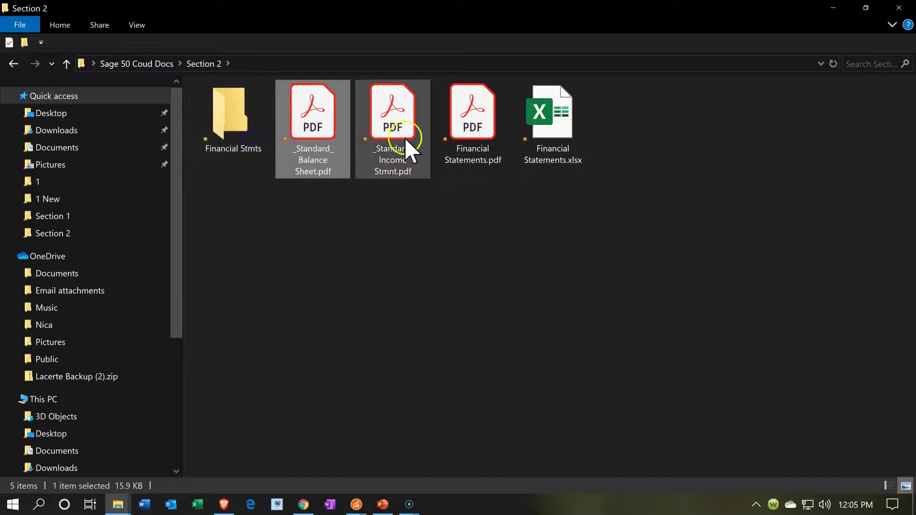
{"action": "left_click_drag", "start_coordinate": [317, 131], "coordinate": [251, 135]}
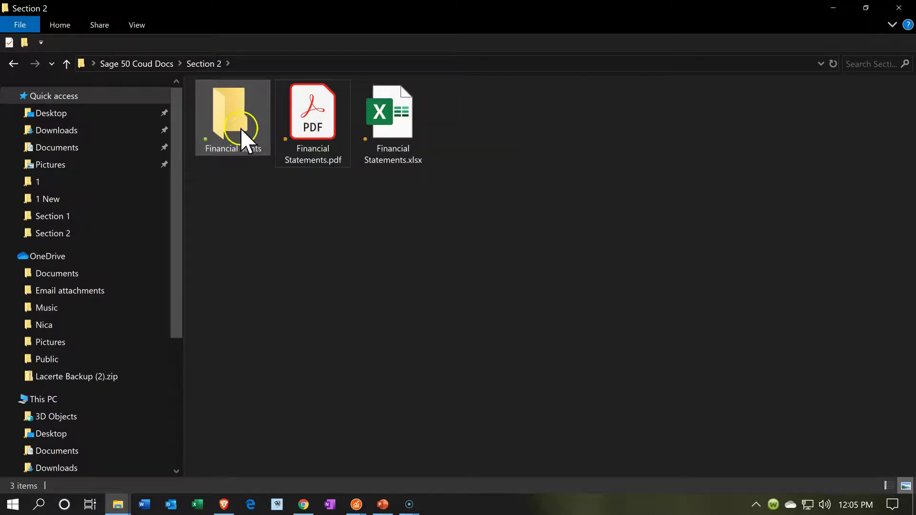
{"action": "right_click", "coordinate": [230, 118]}
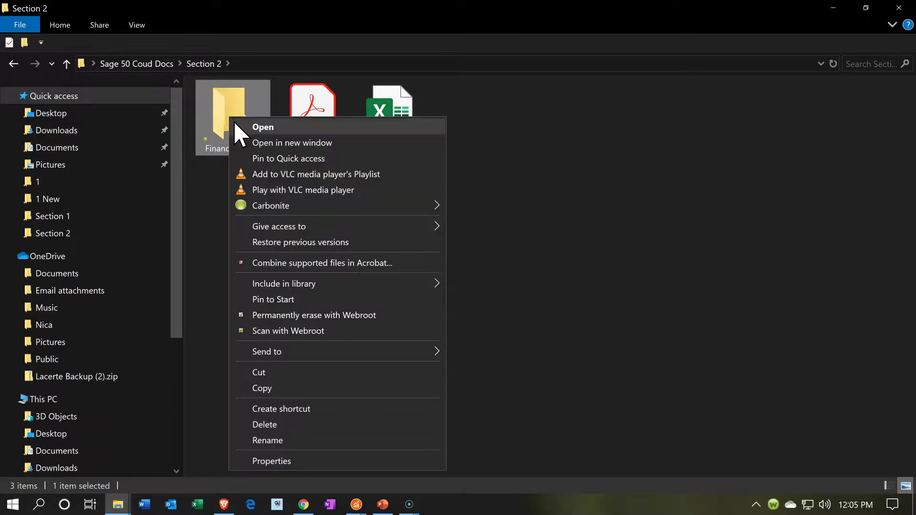
{"action": "mouse_move", "coordinate": [290, 348]}
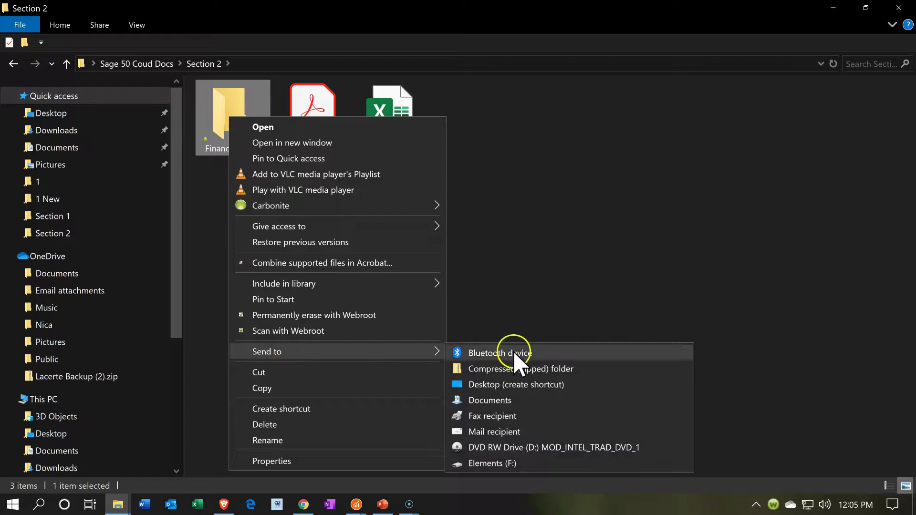
{"action": "left_click", "coordinate": [534, 229]}
{"action": "mouse_move", "coordinate": [417, 142]}
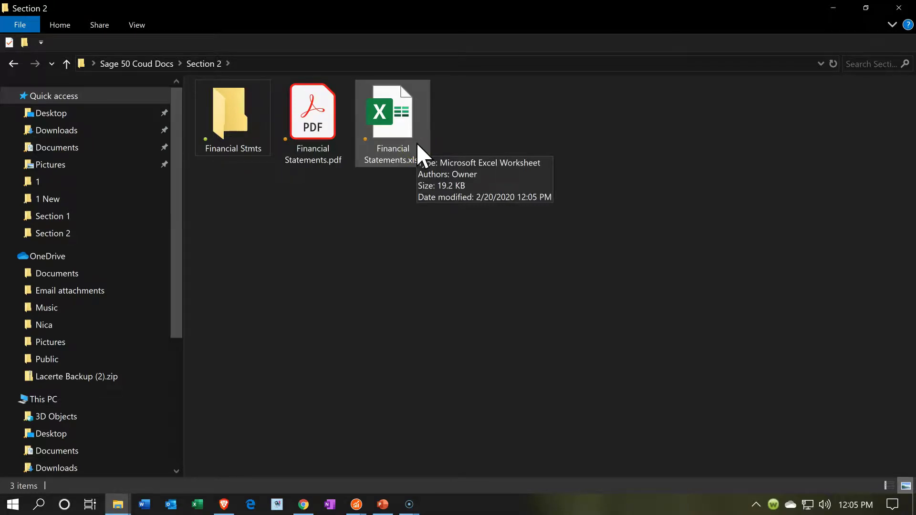
{"action": "left_click", "coordinate": [435, 404]}
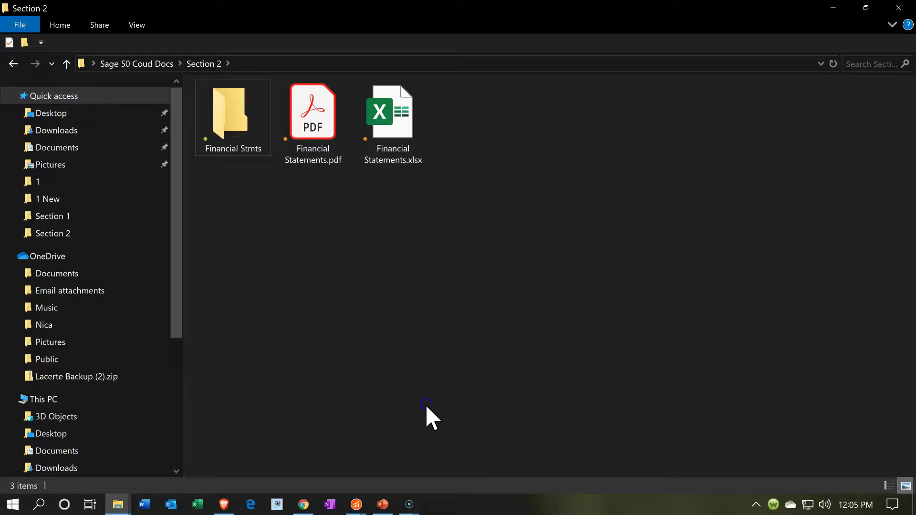
Step: Open Financial Statements.pdf in Adobe Acrobat Reader, review its balance sheet and income statement pages, and close it
{"action": "left_click", "coordinate": [322, 139]}
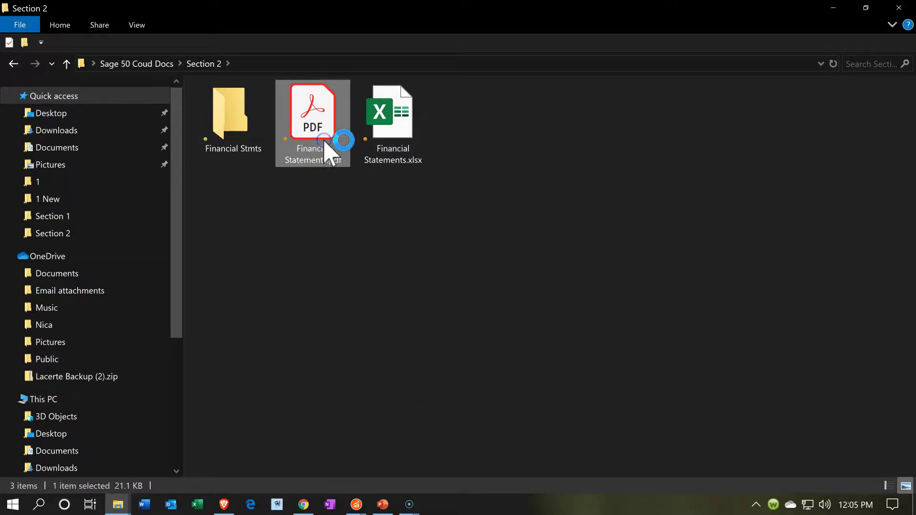
{"action": "double_click", "coordinate": [322, 140]}
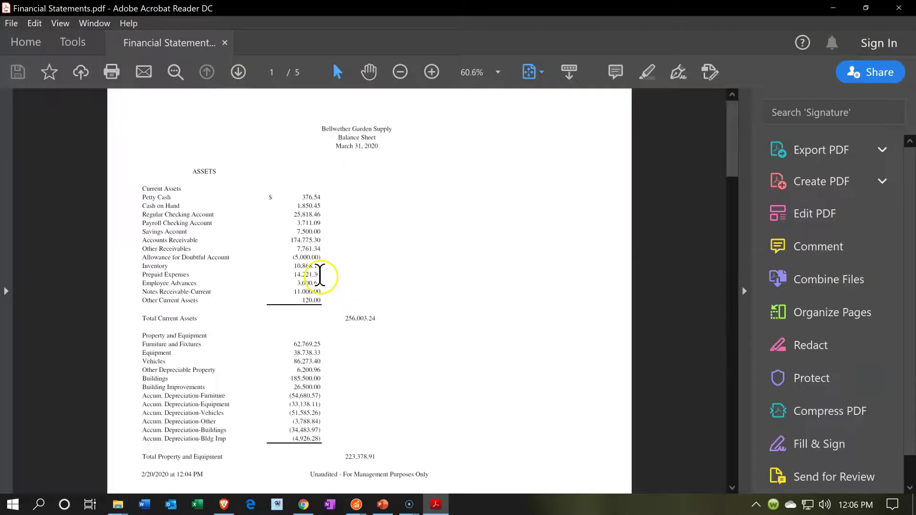
{"action": "scroll", "coordinate": [320, 277], "scroll_direction": "down", "scroll_amount": 10}
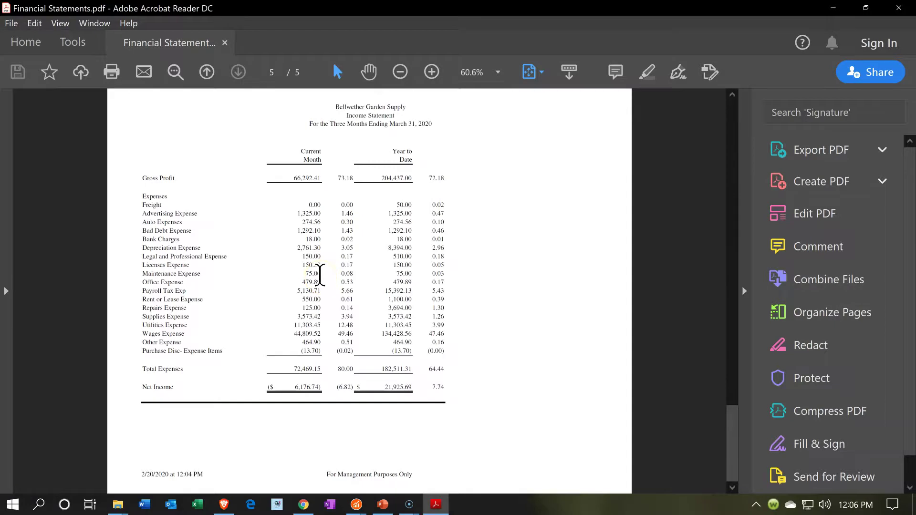
{"action": "scroll", "coordinate": [320, 276], "scroll_direction": "up", "scroll_amount": 10}
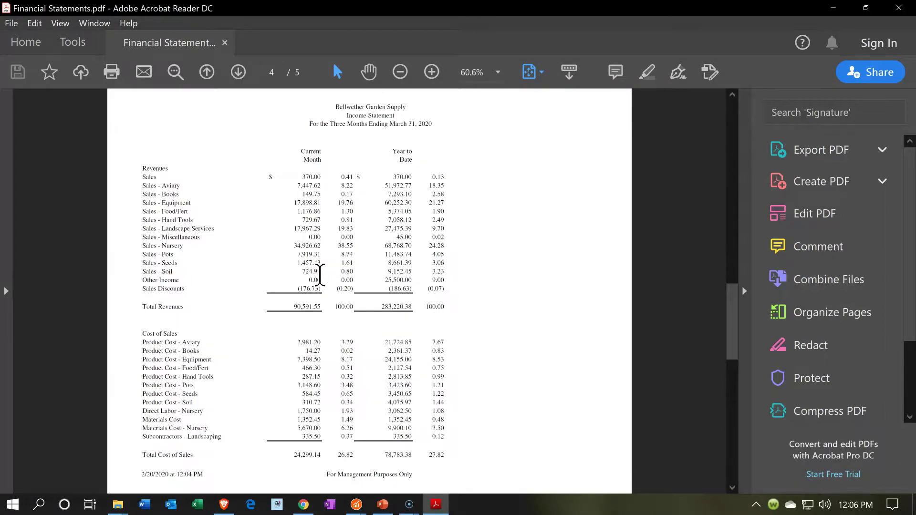
{"action": "scroll", "coordinate": [320, 277], "scroll_direction": "up", "scroll_amount": 10}
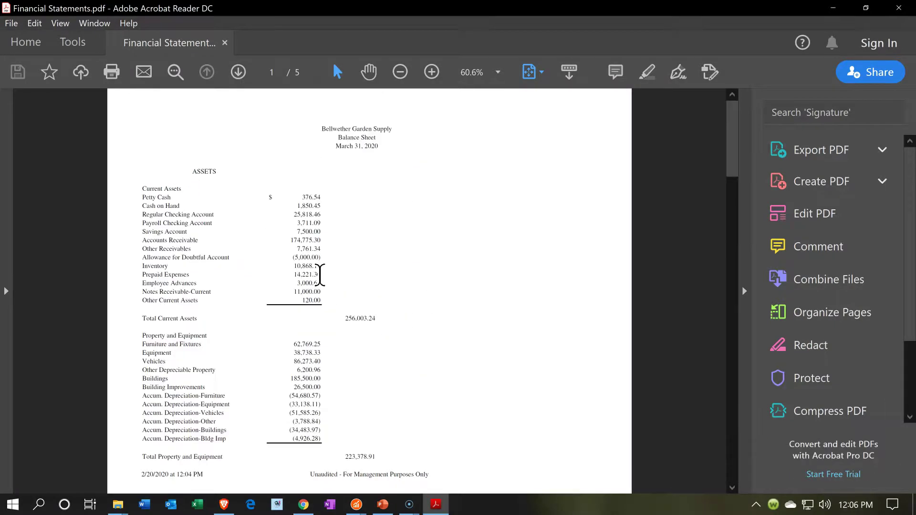
{"action": "left_click", "coordinate": [903, 10]}
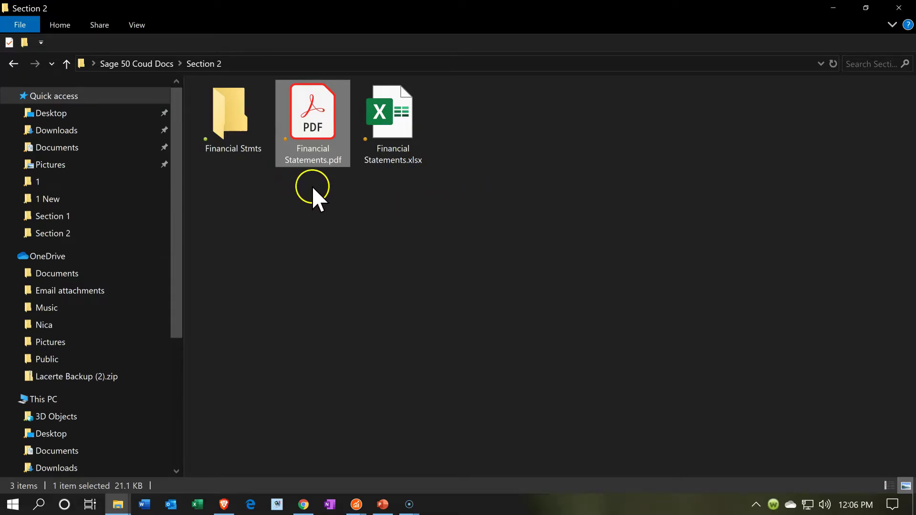